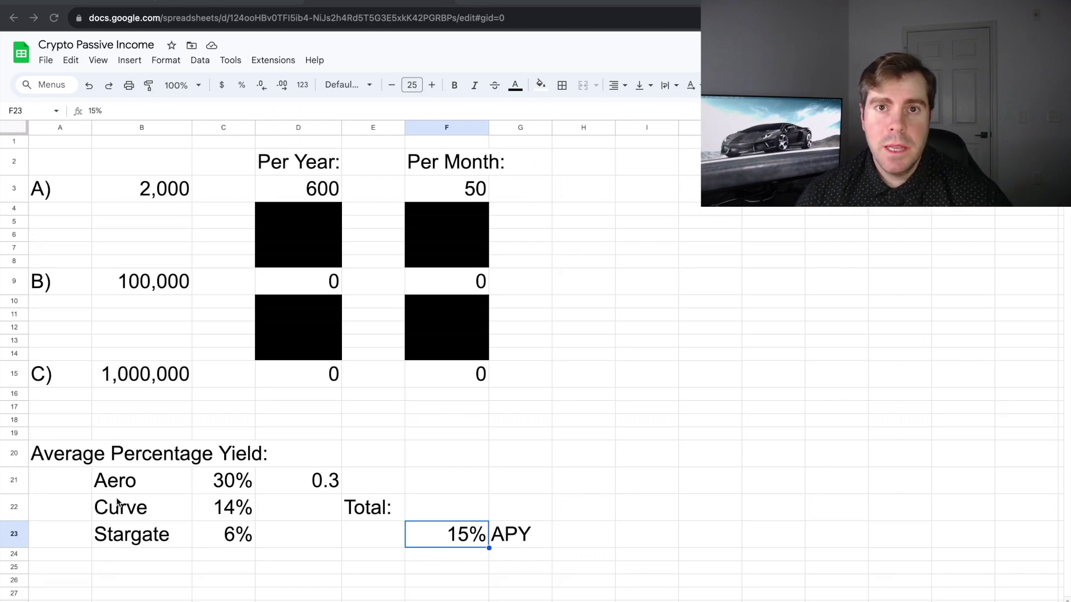
# Step: Return to the top-left cell of the Crypto Passive Income sheet showing the 15% APY total
pyautogui.hotkey('ctrl', 'Home')
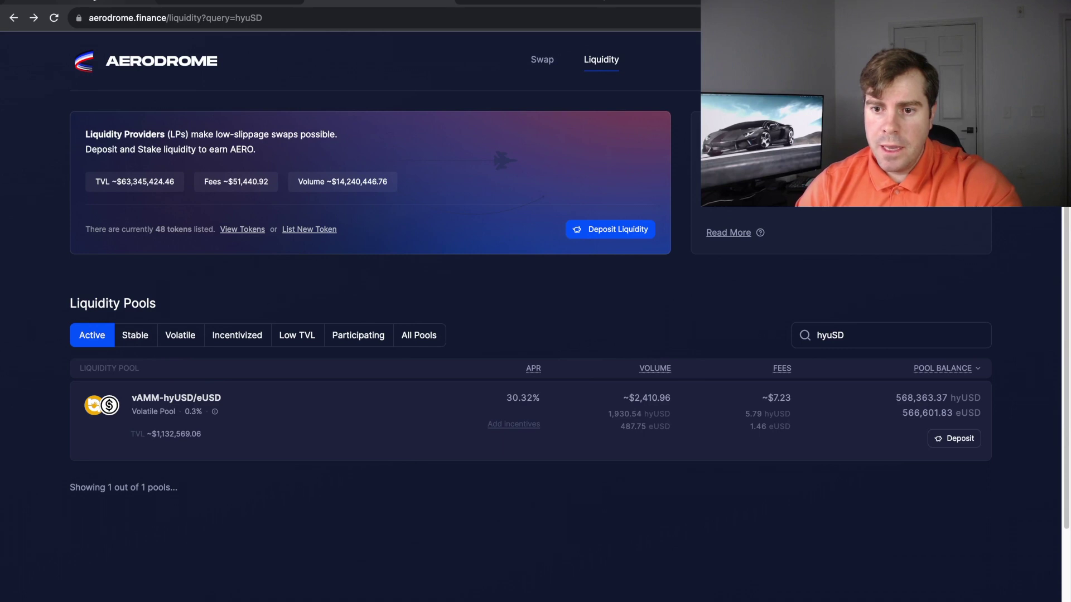
# Step: From the Ethereum Mainnet network list in MetaMask, bring up the empty manual network form
pyautogui.click(129, 2)
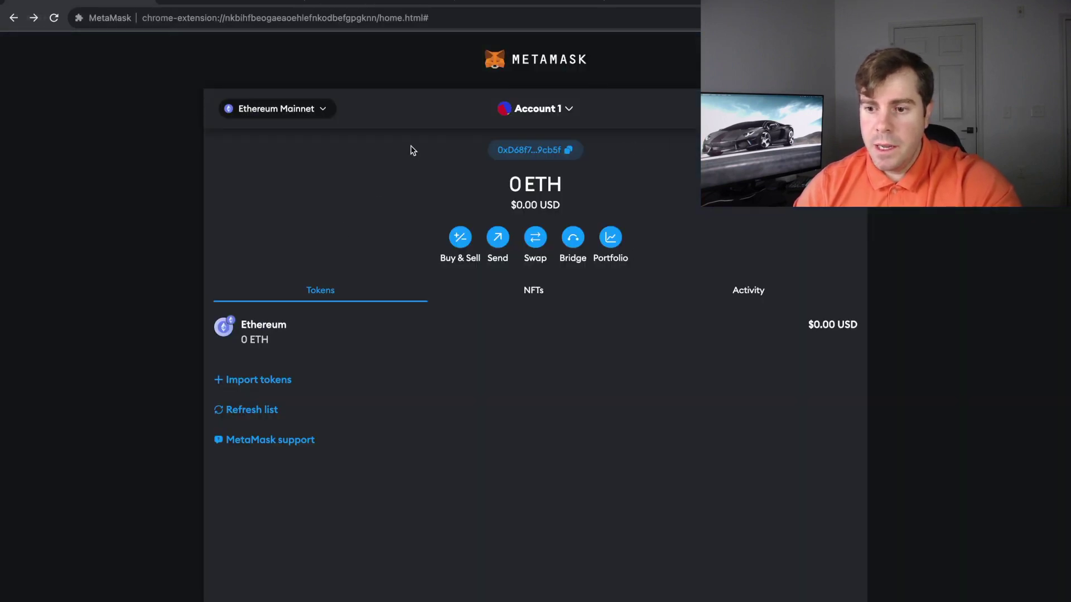
pyautogui.click(323, 113)
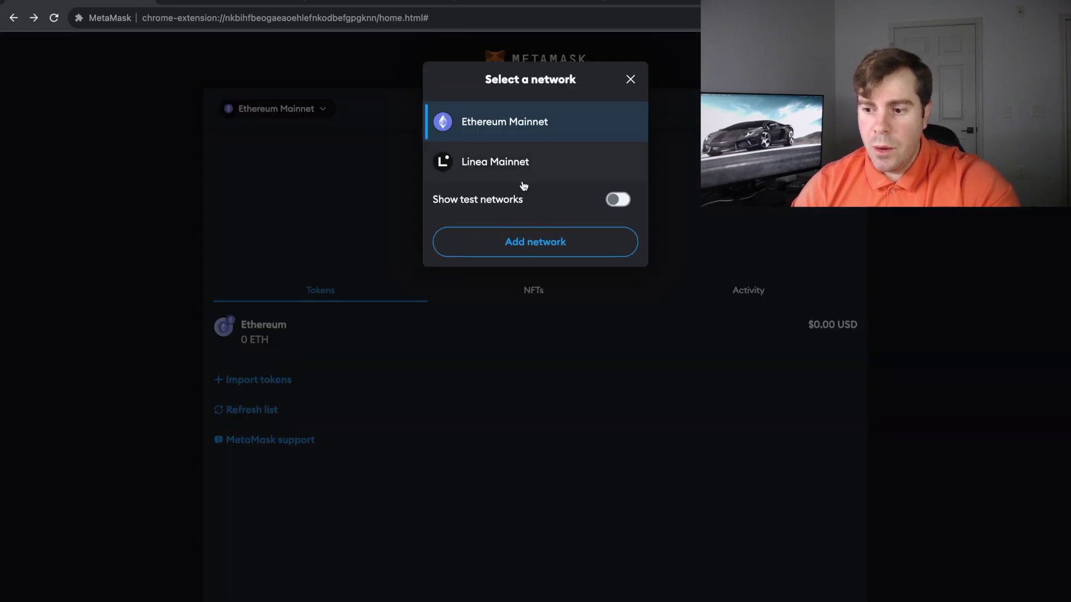
pyautogui.click(542, 247)
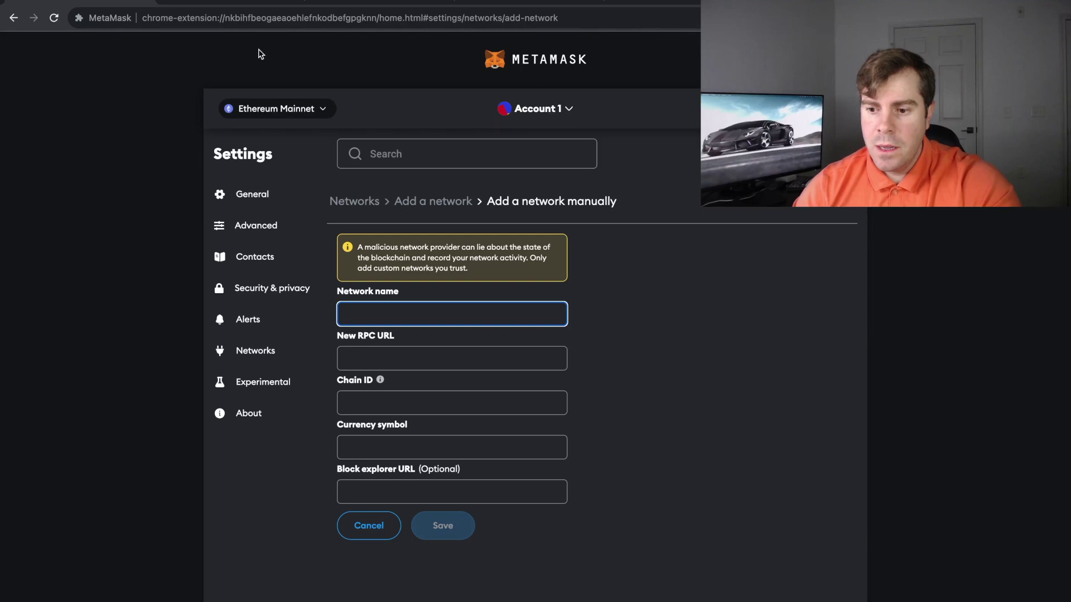
# Step: Copy the Base Mainnet network details from docs.base.org into the form
pyautogui.click(248, 4)
pyautogui.moveTo(242, 74)
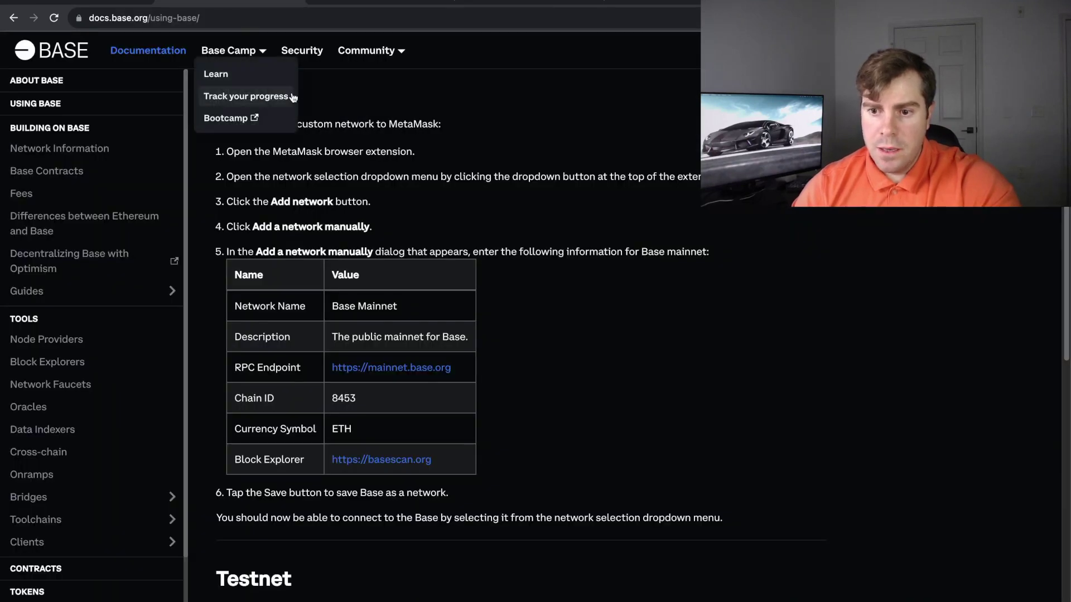
pyautogui.tripleClick(376, 306)
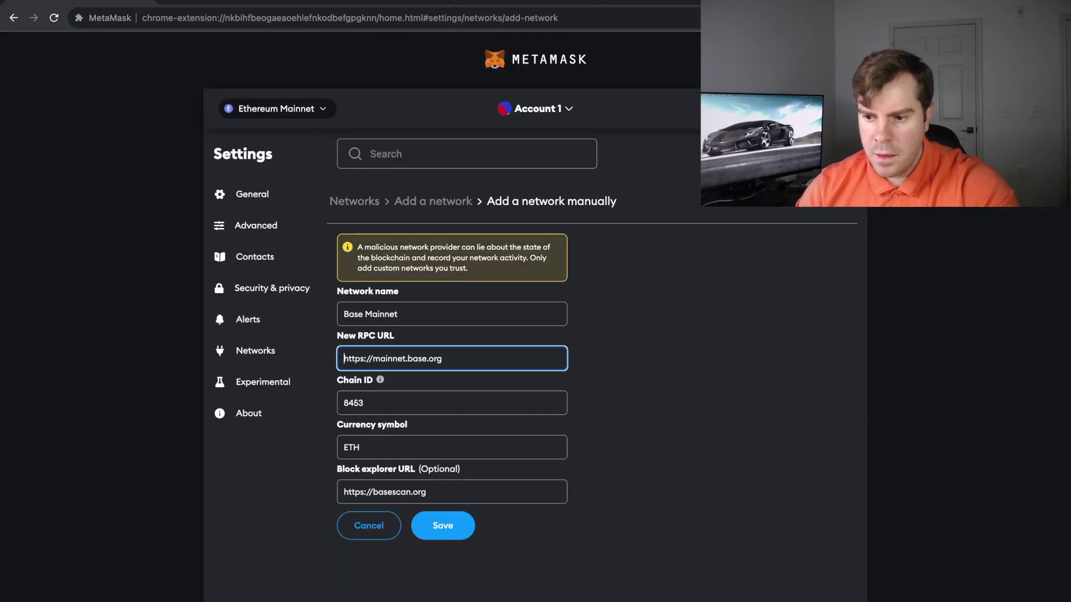
# Step: Save Base Mainnet (chain ID 8453) and switch the wallet onto it
pyautogui.click(442, 530)
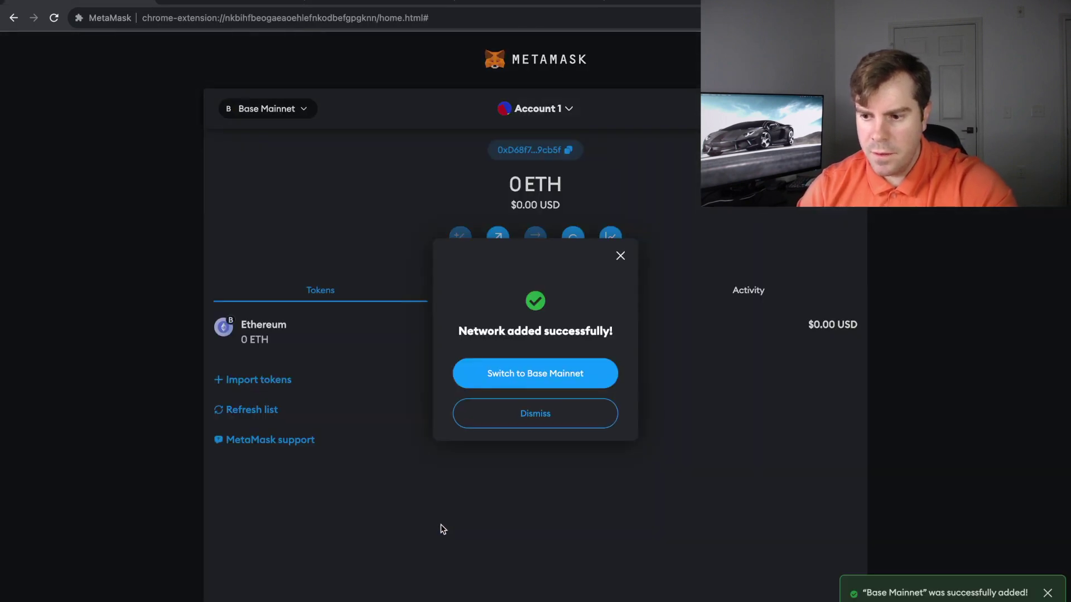
pyautogui.click(550, 378)
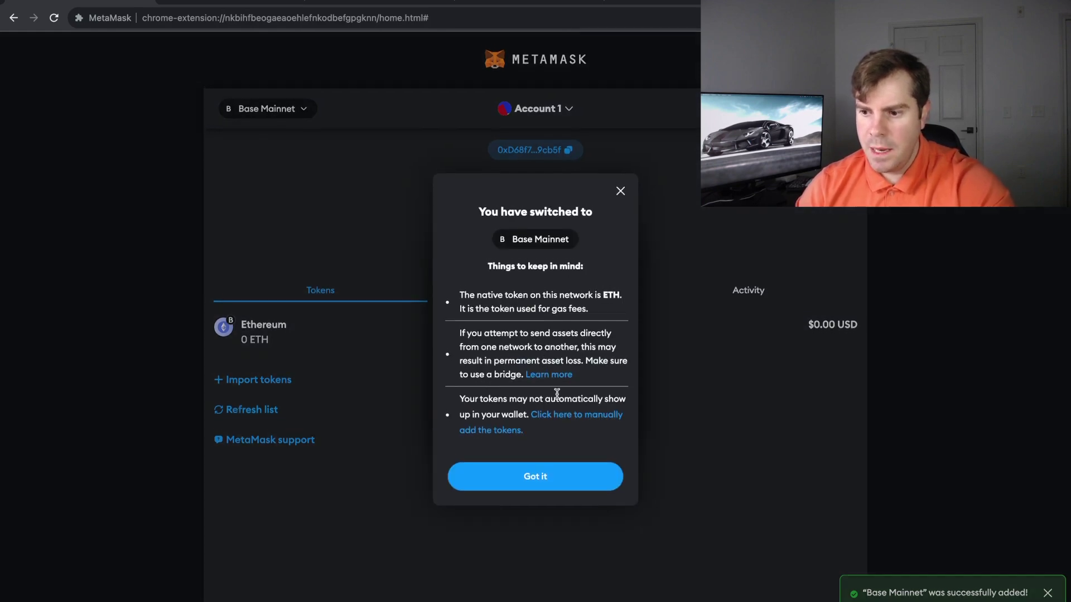
pyautogui.click(540, 479)
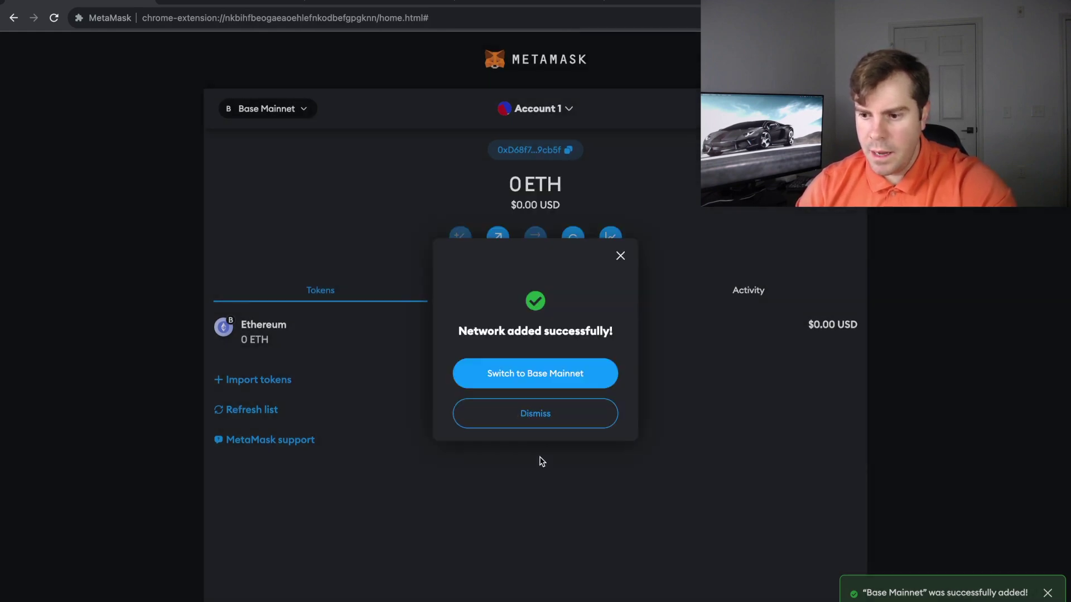
pyautogui.click(547, 375)
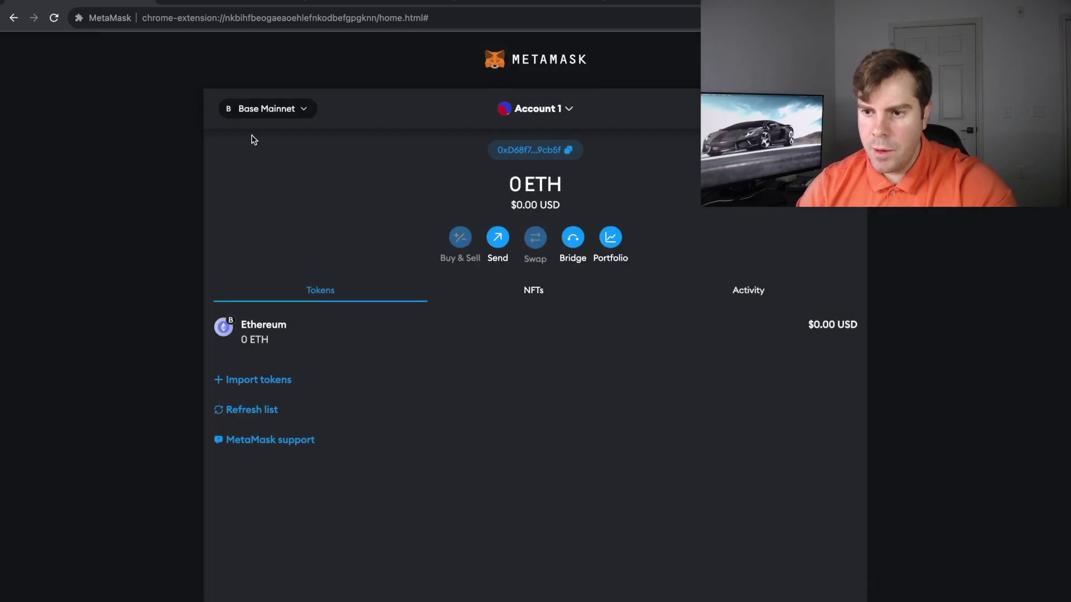
# Step: Connect the MetaMask account to aerodrome.finance as a browser wallet and view the Dashboard
pyautogui.click(250, 2)
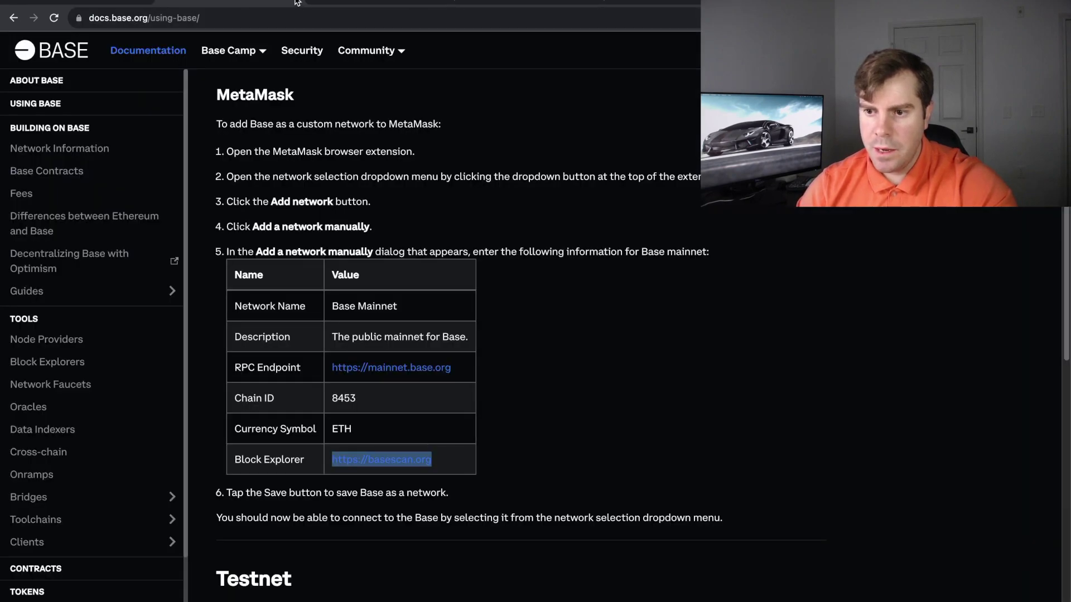
pyautogui.click(264, 1)
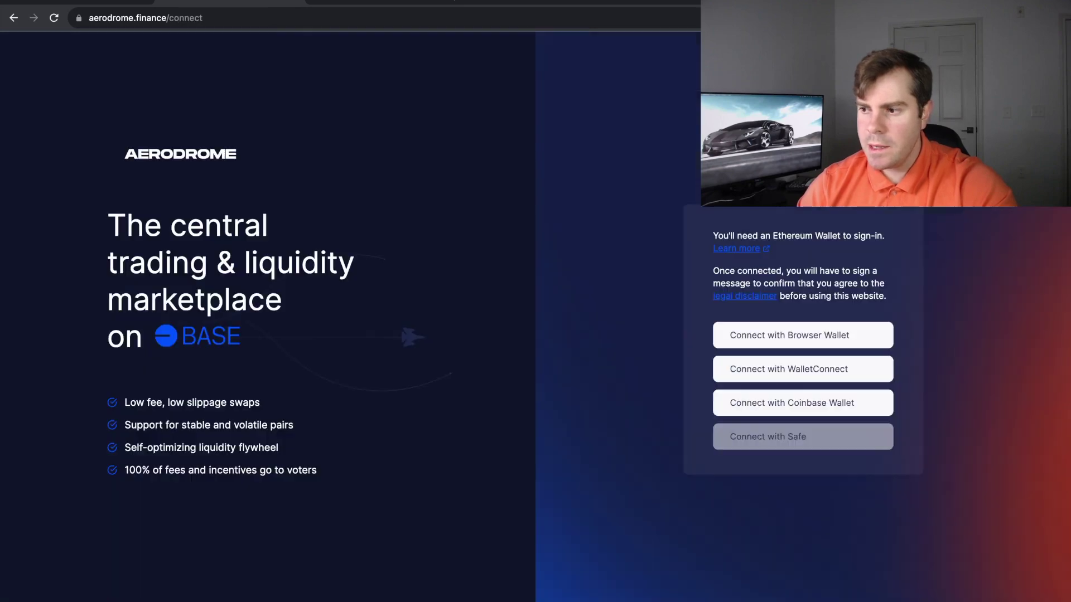
pyautogui.click(806, 333)
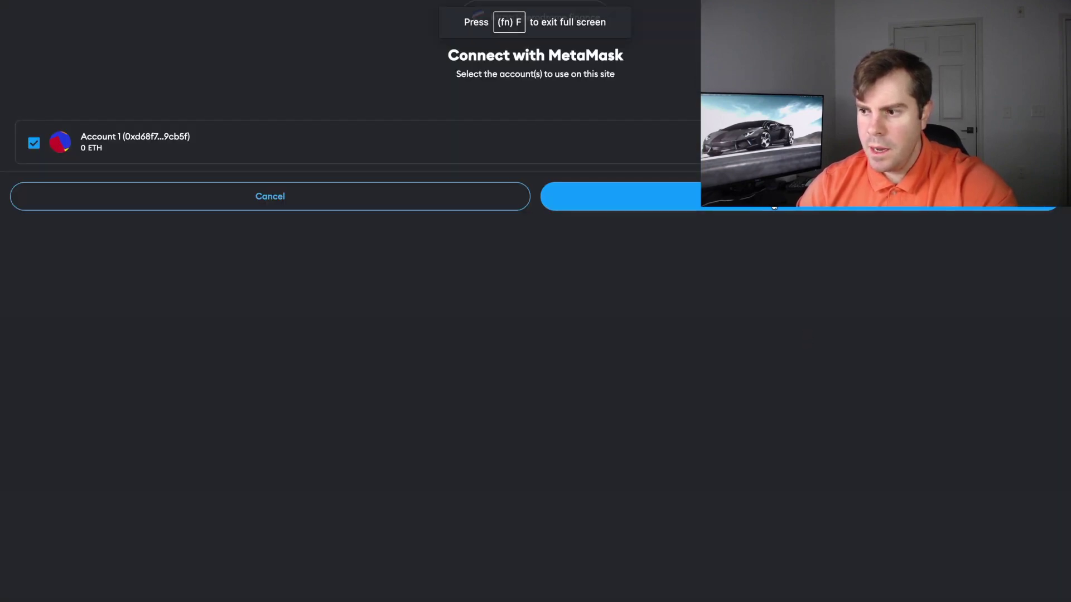
pyautogui.click(774, 207)
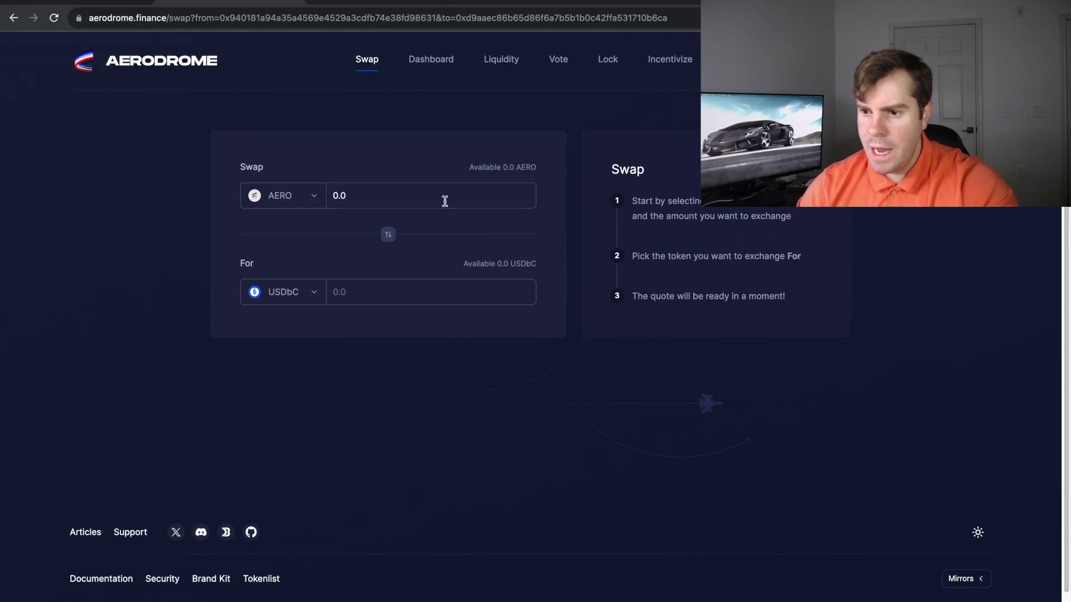
pyautogui.click(437, 62)
# Step: Filter Aerodrome's liquidity pools by 'hyusd' to list the vAMM-hyUSD/eUSD pool at 30.32% APR
pyautogui.scroll(-3, 451, 396)
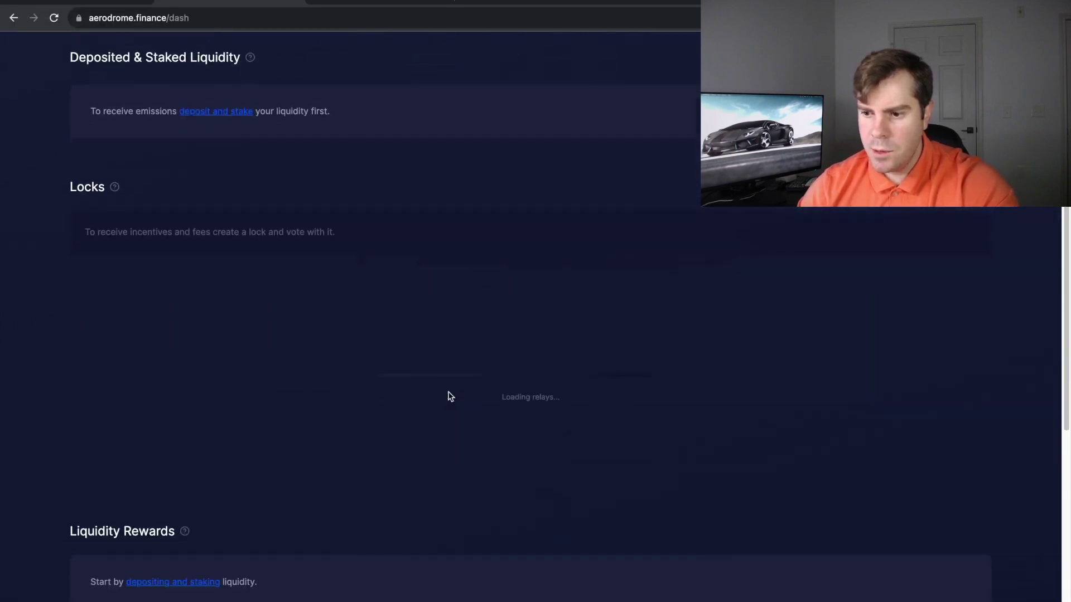
pyautogui.scroll(-5, 450, 396)
pyautogui.scroll(10, 451, 397)
pyautogui.scroll(-1, 451, 346)
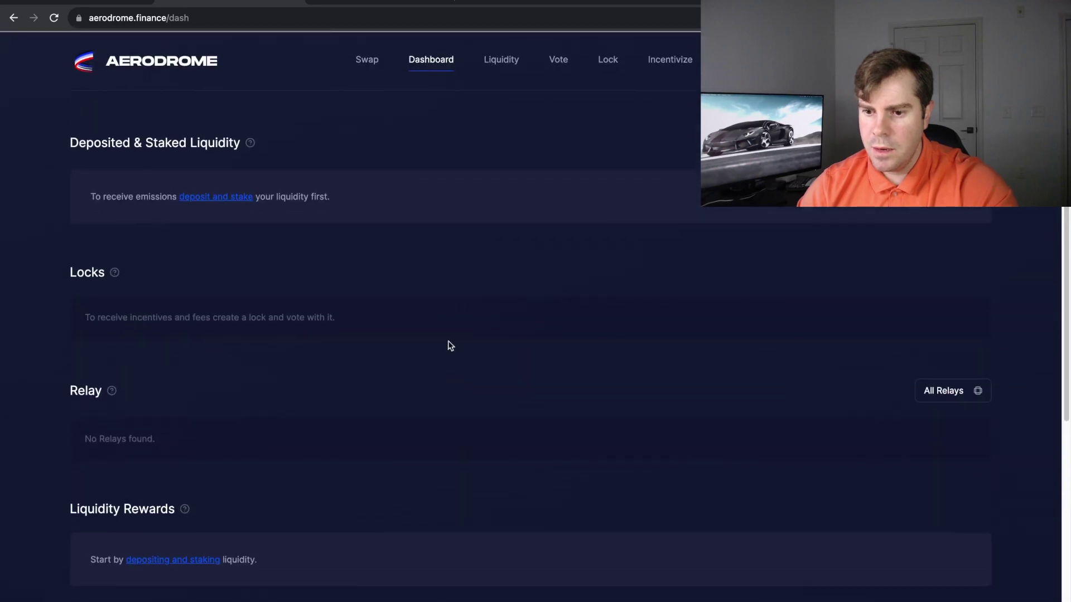
pyautogui.click(509, 65)
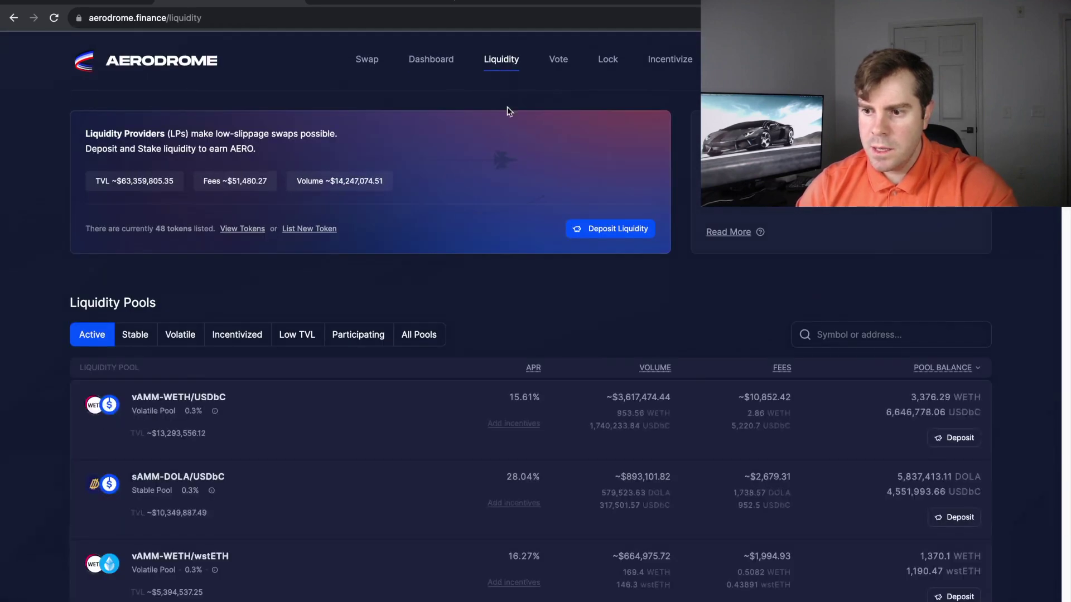
pyautogui.click(864, 332)
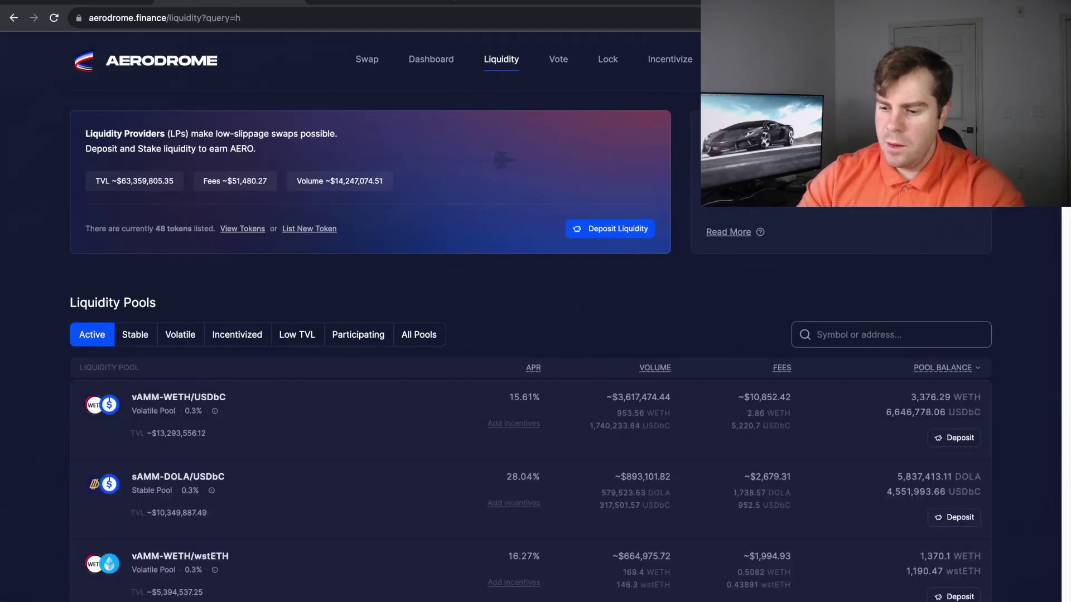
pyautogui.write('hyusd')
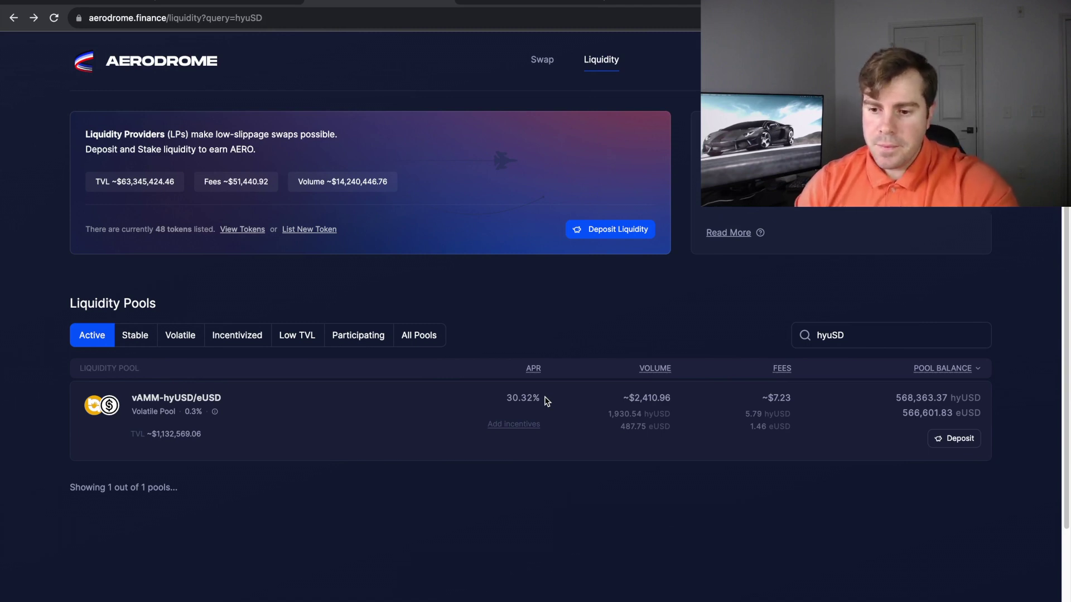
# Step: Fill the vAMM-hyUSD/eUSD deposit with the full 1,000 hyUSD balance and request hyUSD approval
pyautogui.click(546, 401)
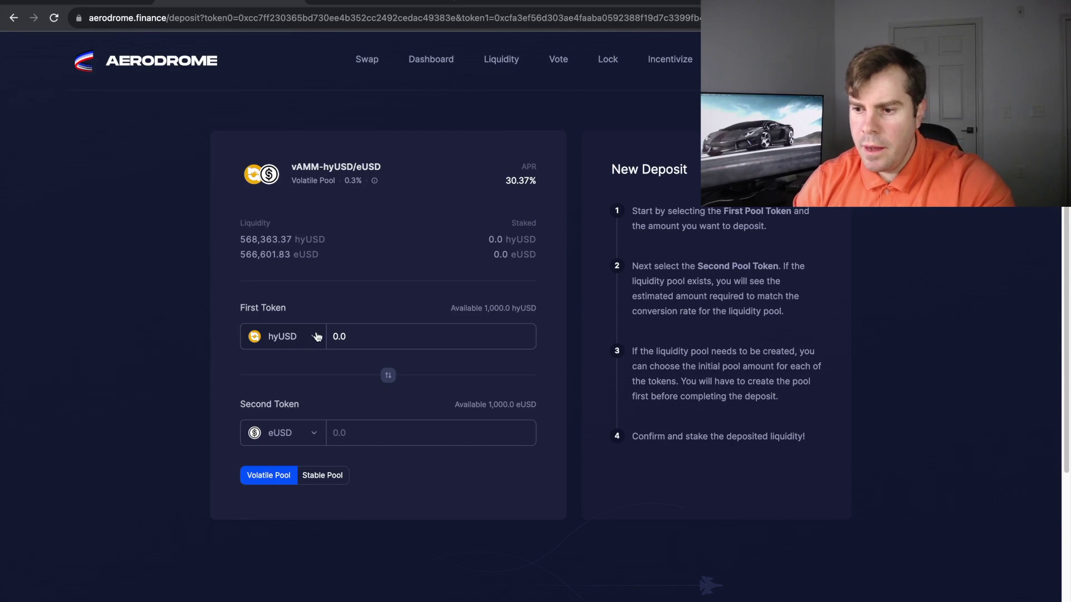
pyautogui.click(317, 337)
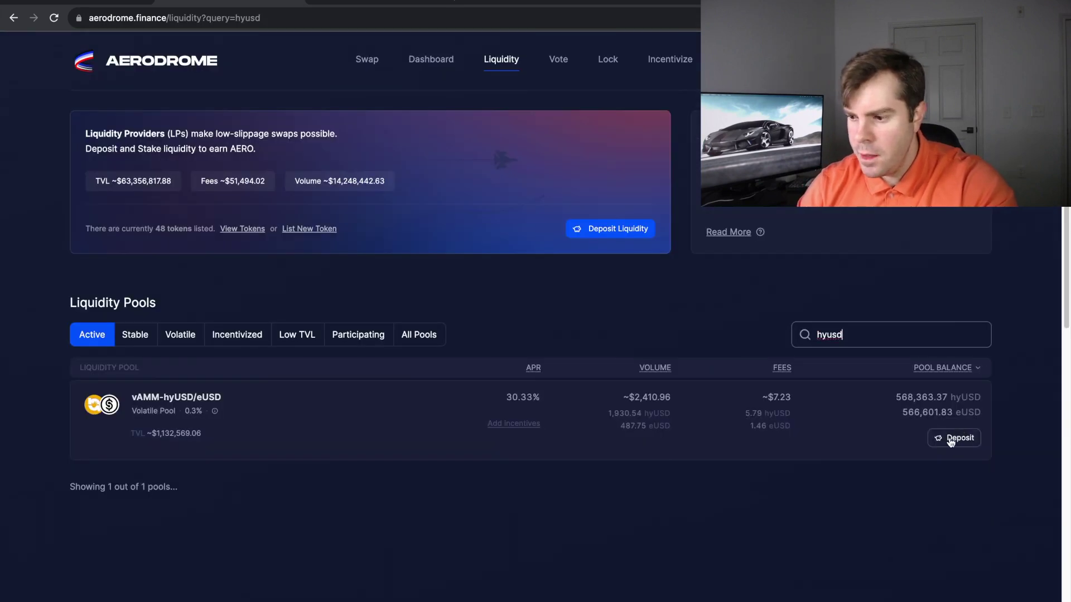
pyautogui.click(951, 440)
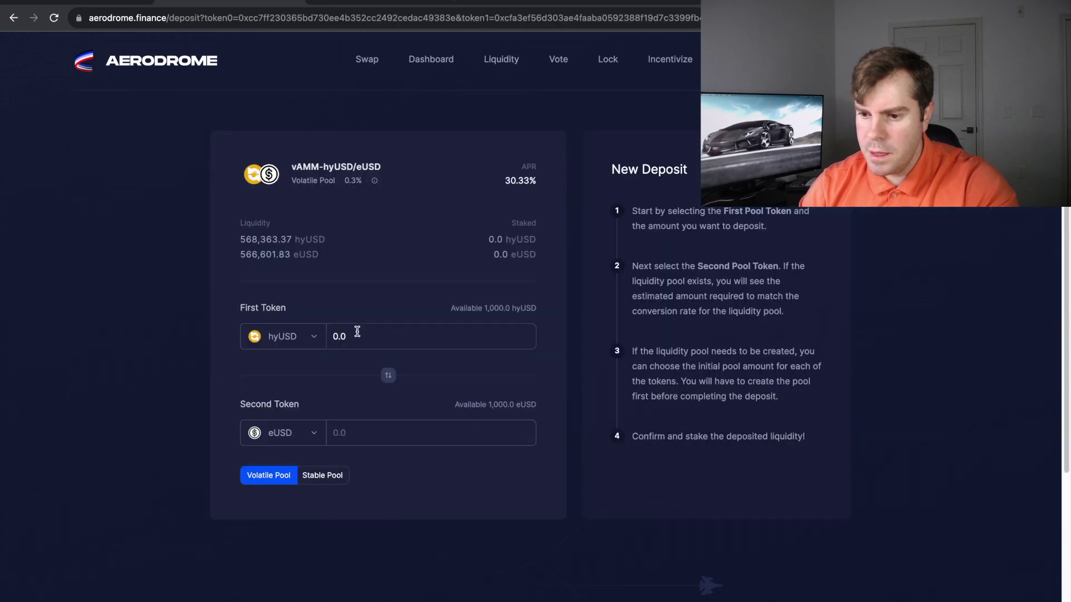
pyautogui.click(358, 333)
pyautogui.click(511, 310)
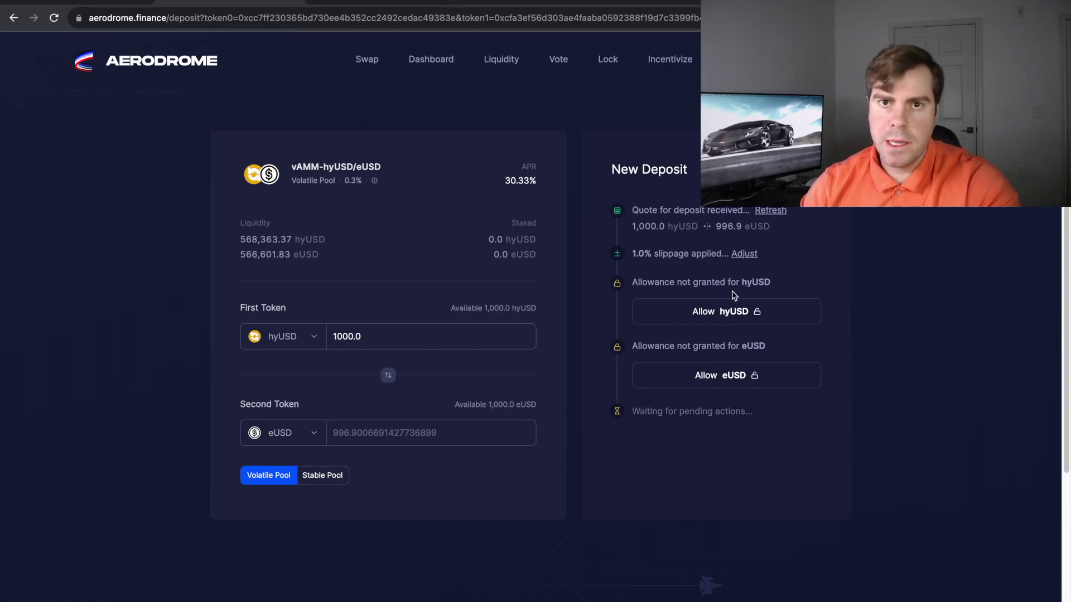
pyautogui.click(733, 318)
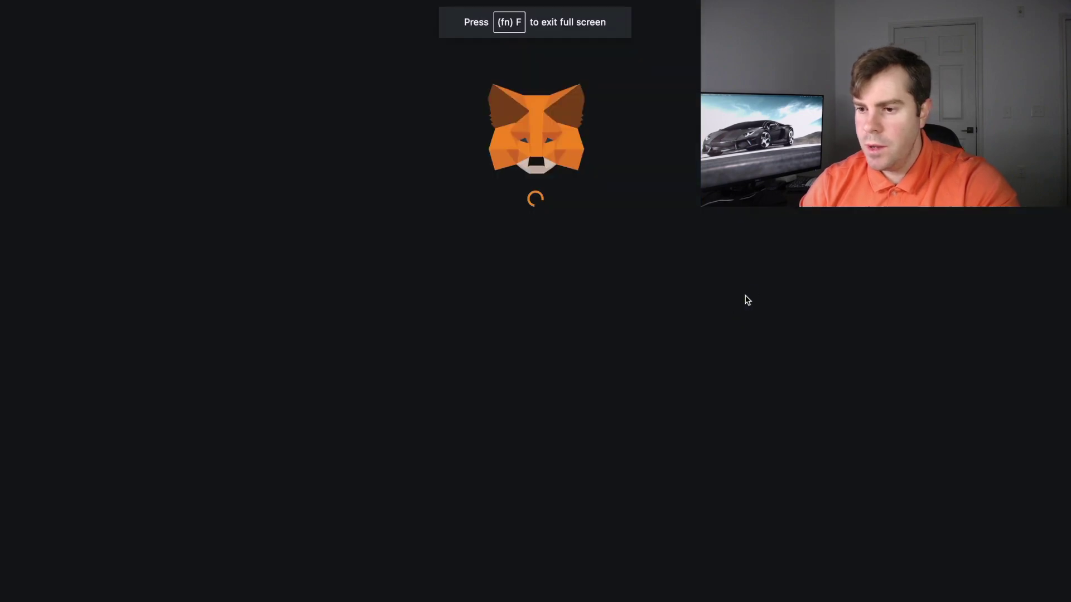
# Step: Approve spending caps of 1000 hyUSD and about 996.9 eUSD for Aerodrome in MetaMask
pyautogui.click(605, 373)
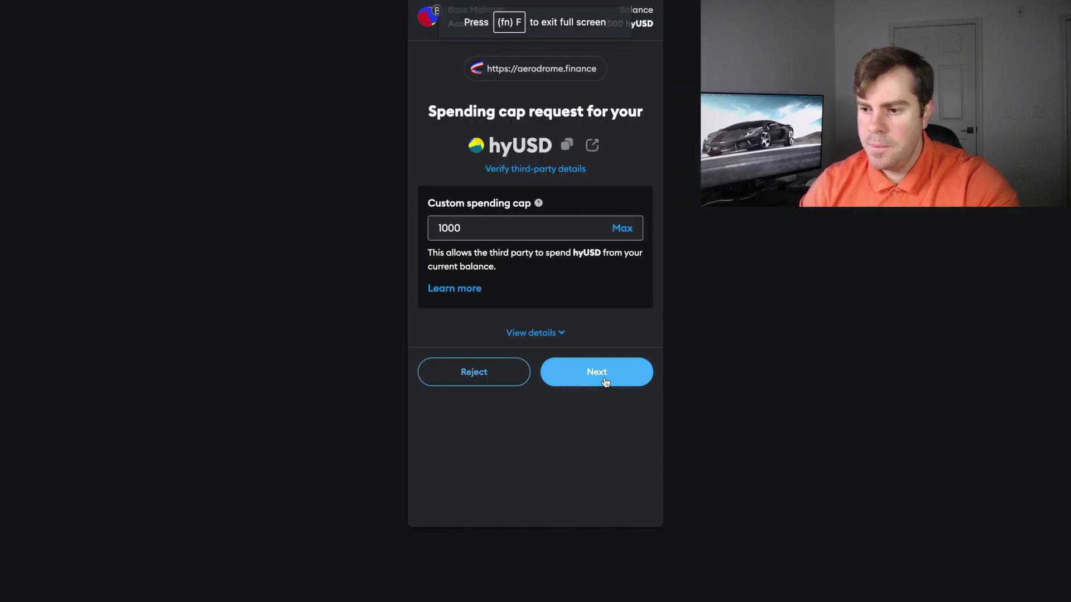
pyautogui.click(595, 445)
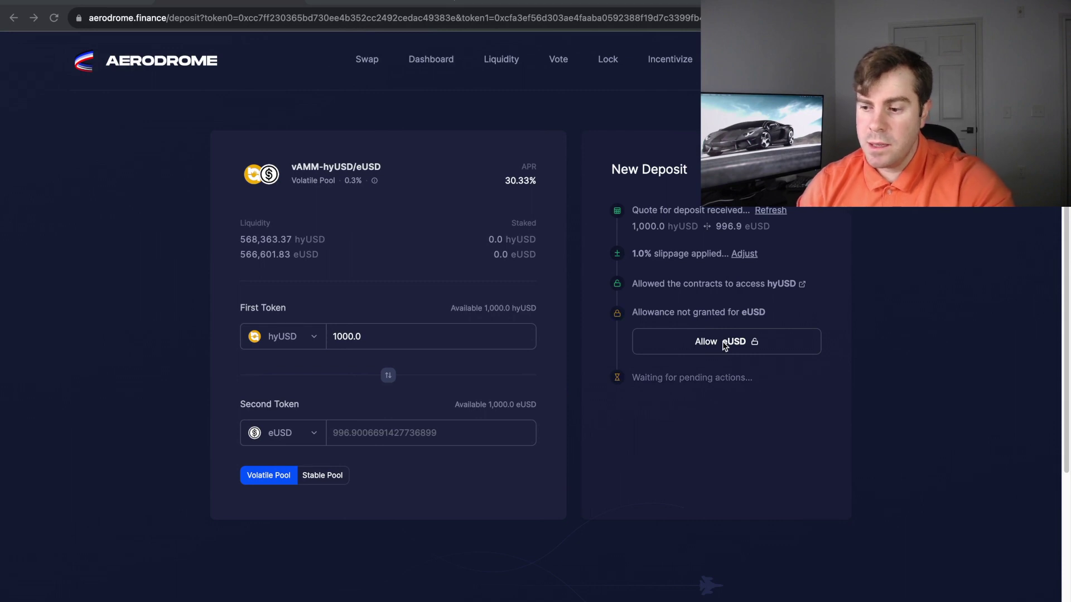
pyautogui.click(725, 345)
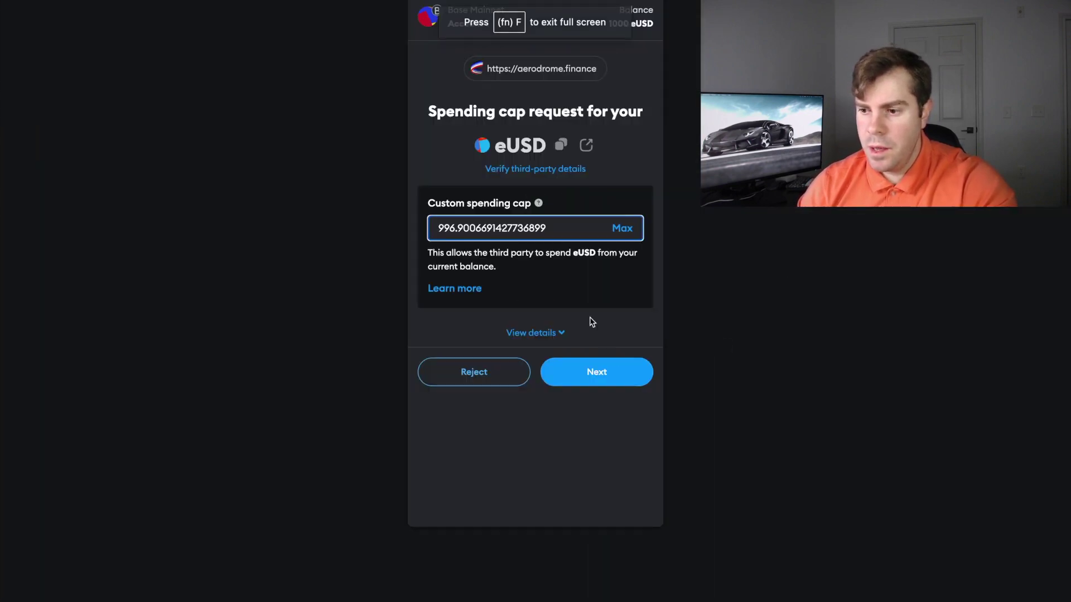
pyautogui.click(605, 373)
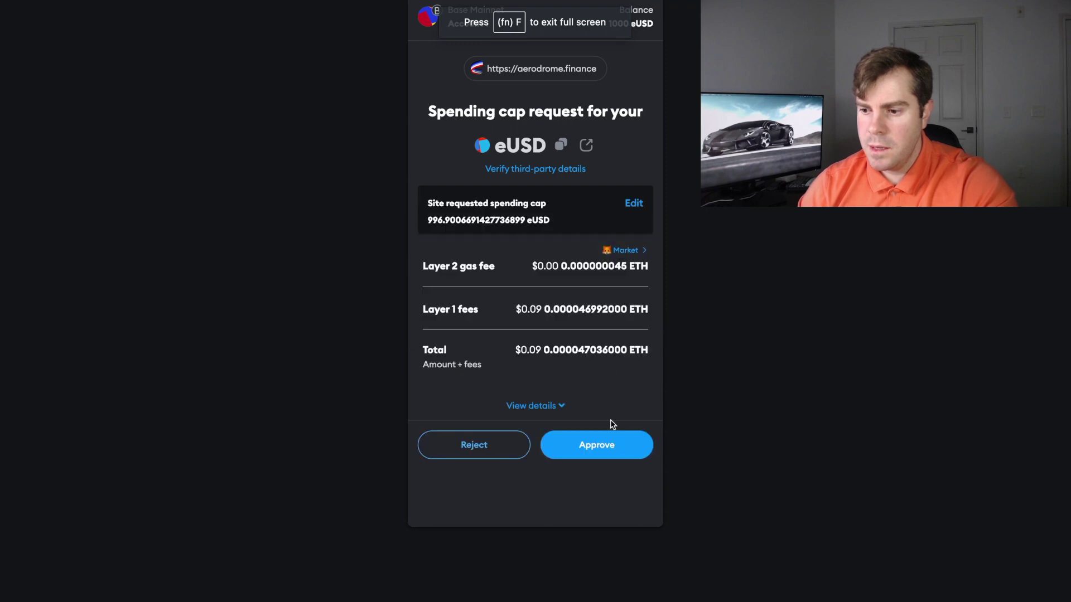
pyautogui.click(612, 457)
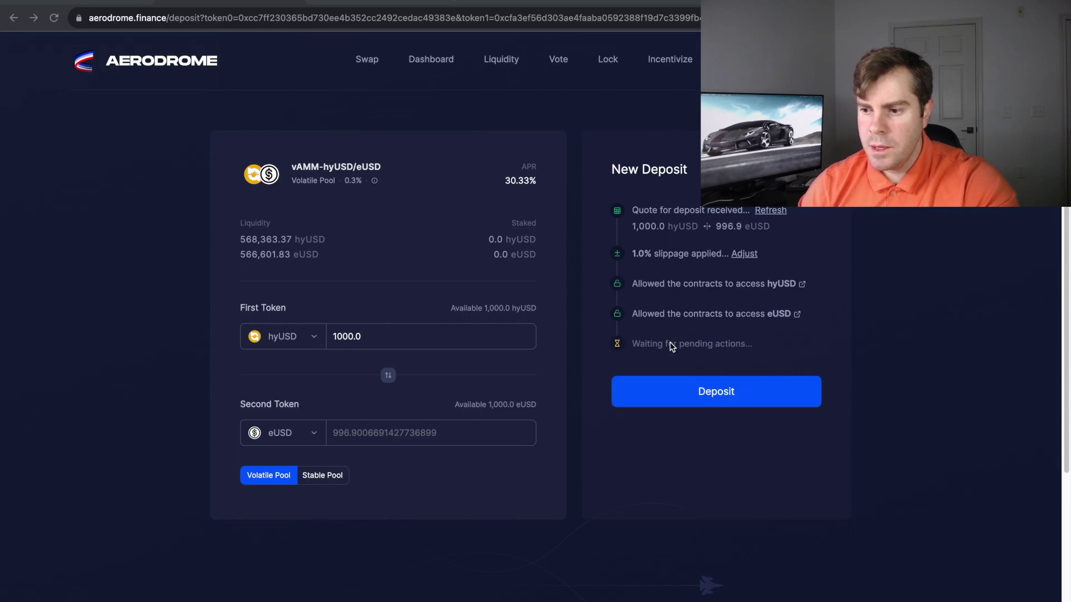
# Step: Deposit 1,000 hyUSD and 996.9 eUSD, confirm in MetaMask, and view the Dashboard
pyautogui.click(709, 390)
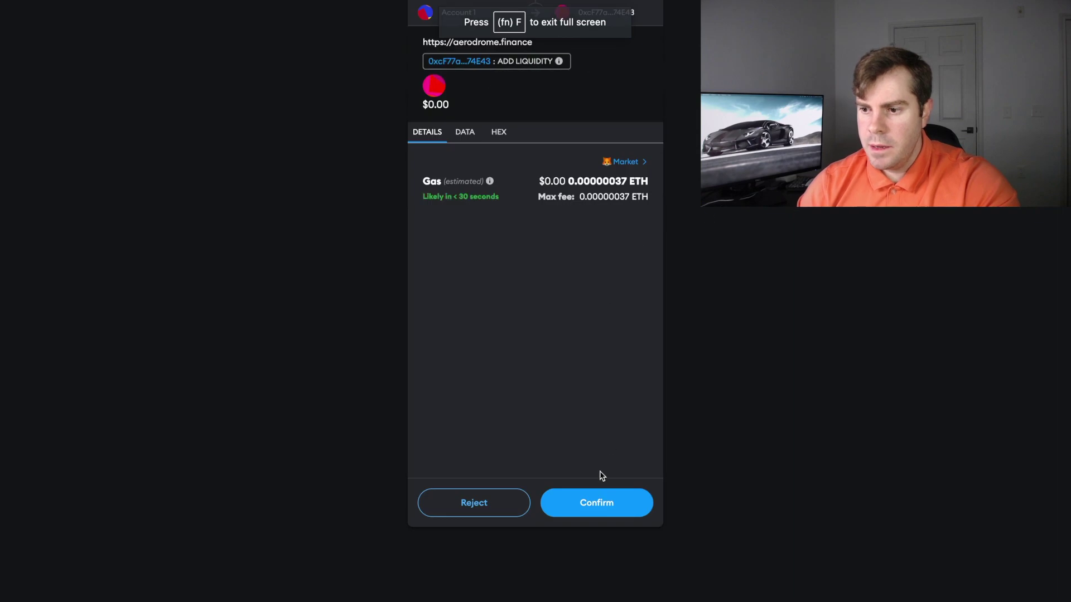
pyautogui.click(590, 517)
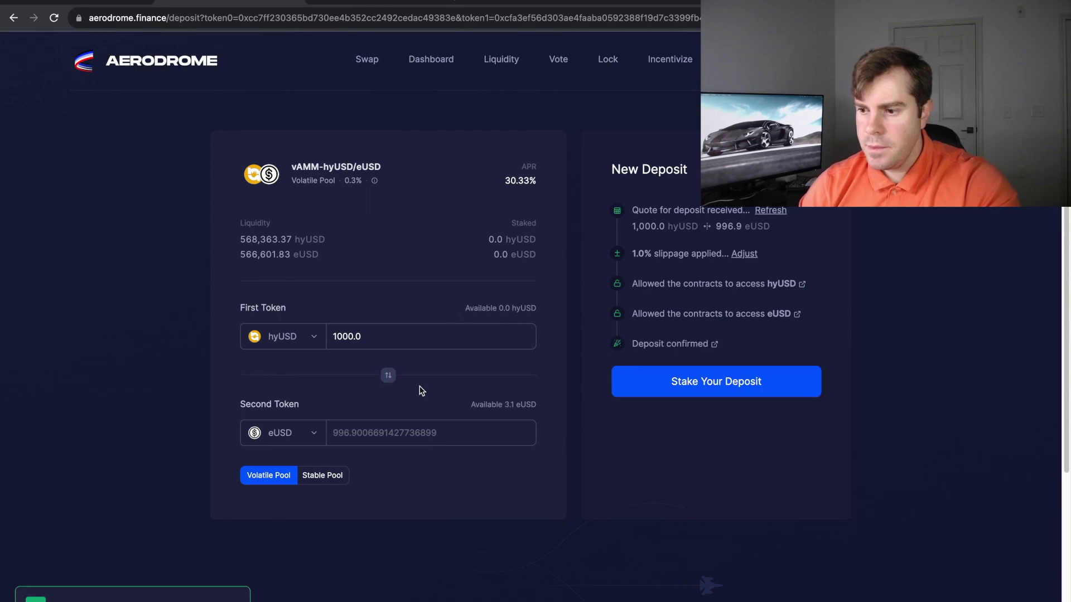
pyautogui.click(436, 62)
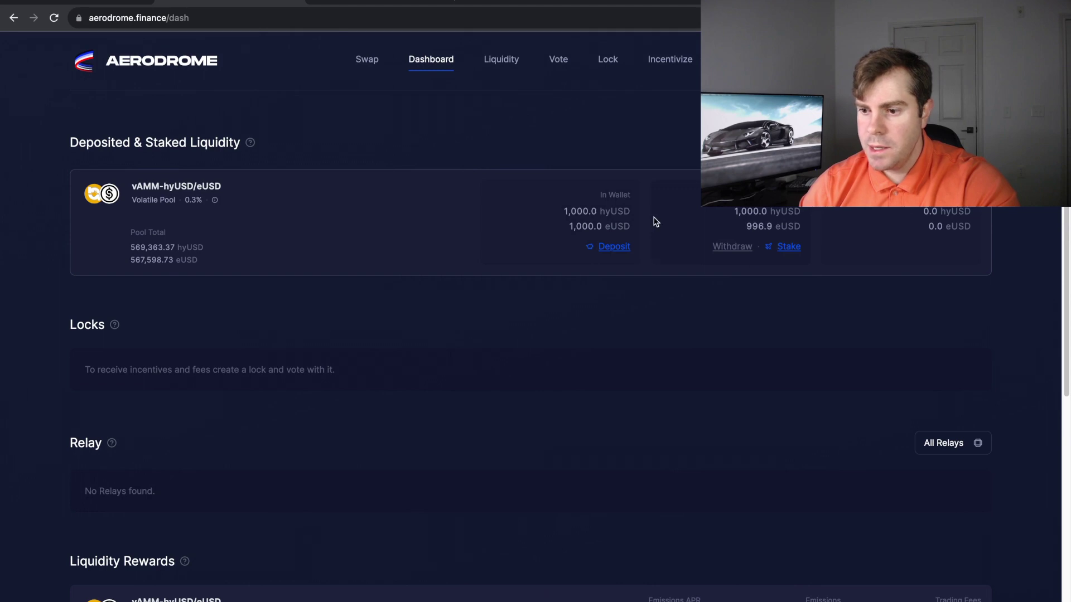
# Step: Reload the dashboard so the wallet shows 0.0 hyUSD and 3.1 eUSD beside the deposit
pyautogui.click(54, 19)
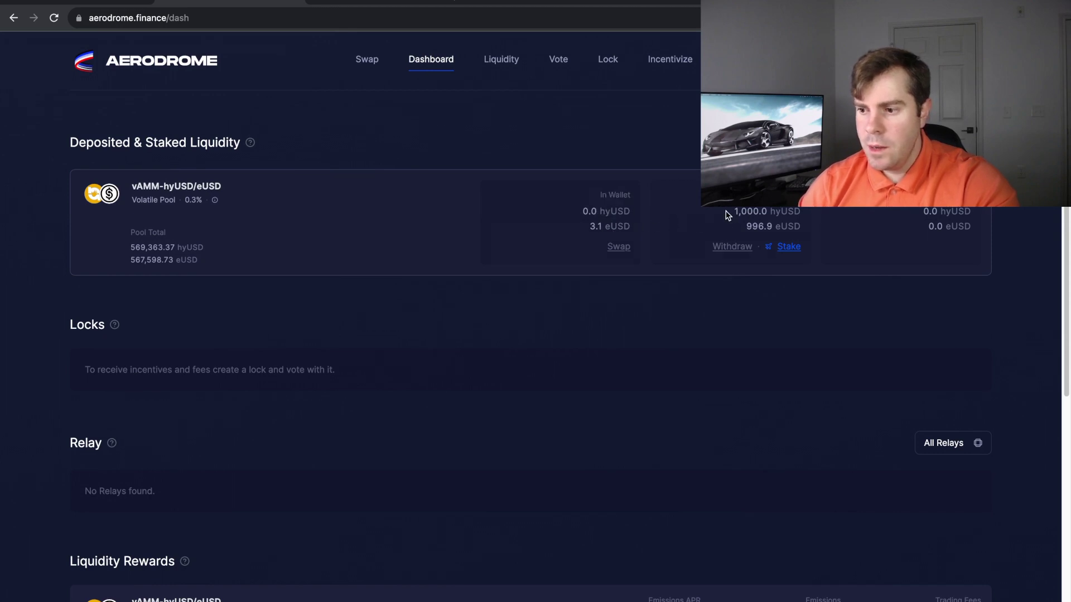
pyautogui.moveTo(728, 214); pyautogui.dragTo(769, 213)
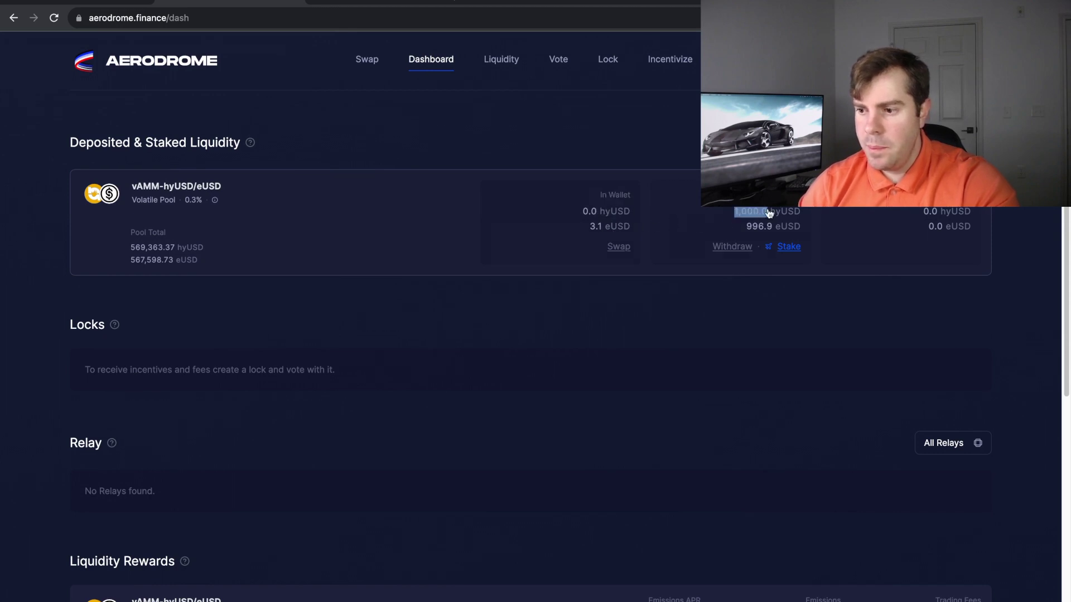
pyautogui.click(677, 184)
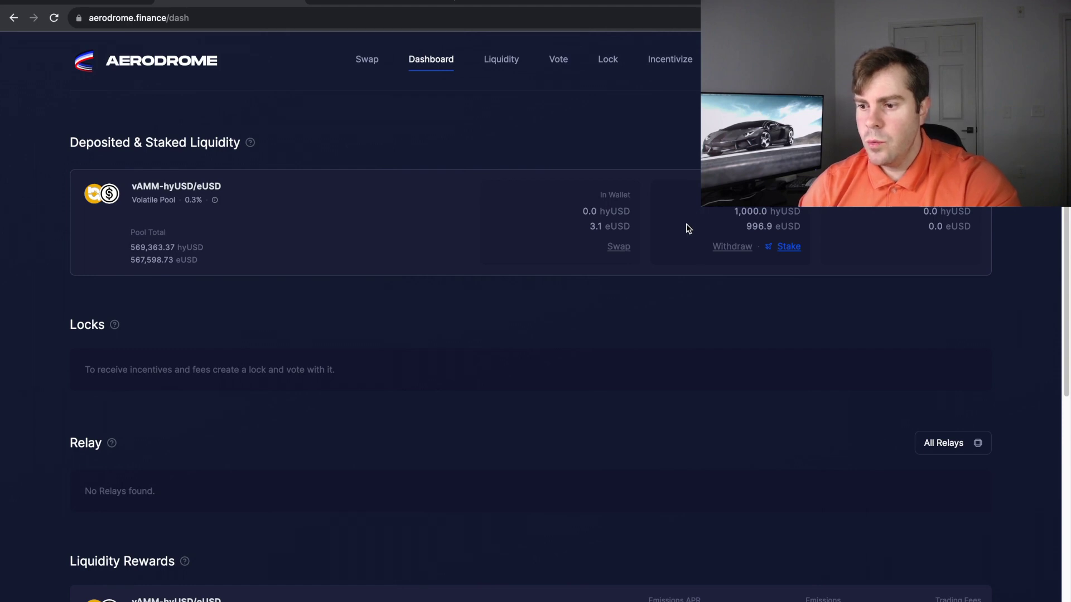
pyautogui.scroll(-2, 613, 346)
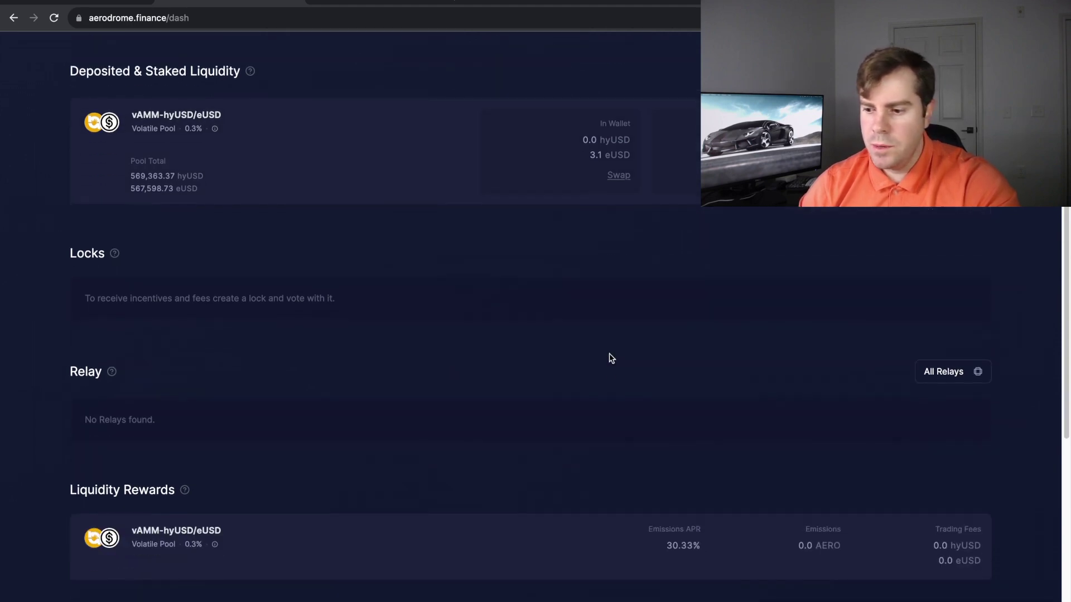
pyautogui.scroll(2, 723, 375)
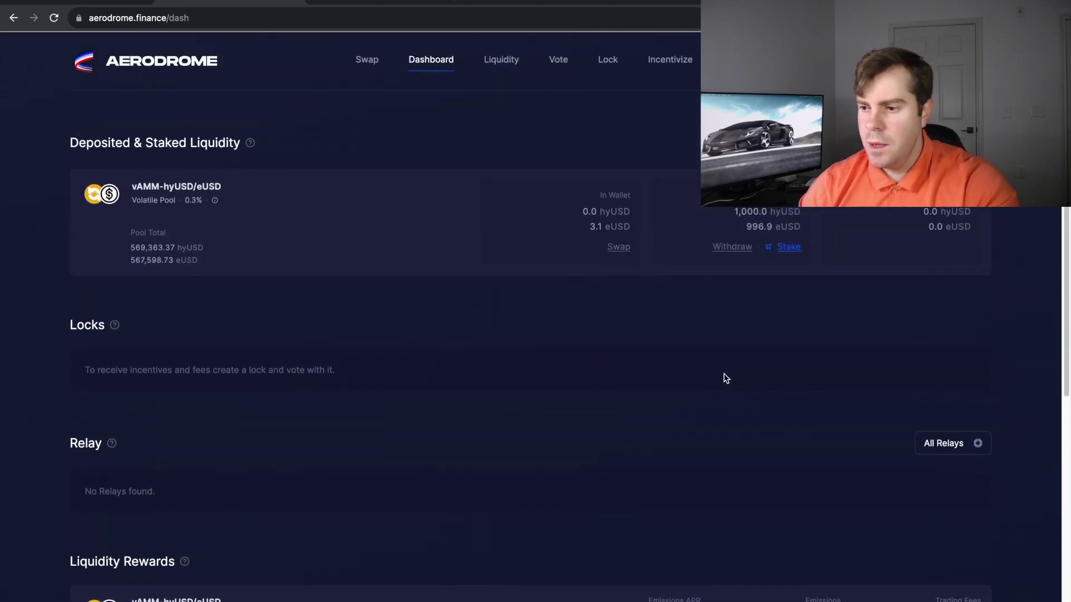
# Step: Approve the vAMM-hyUSD/eUSD pool token for staking in MetaMask
pyautogui.click(790, 248)
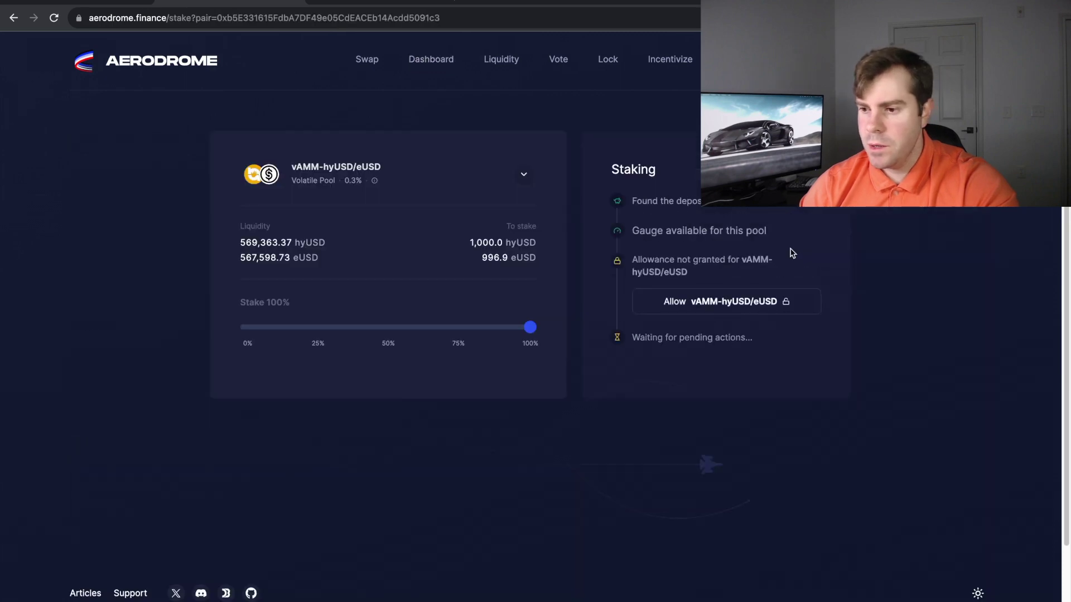
pyautogui.click(731, 307)
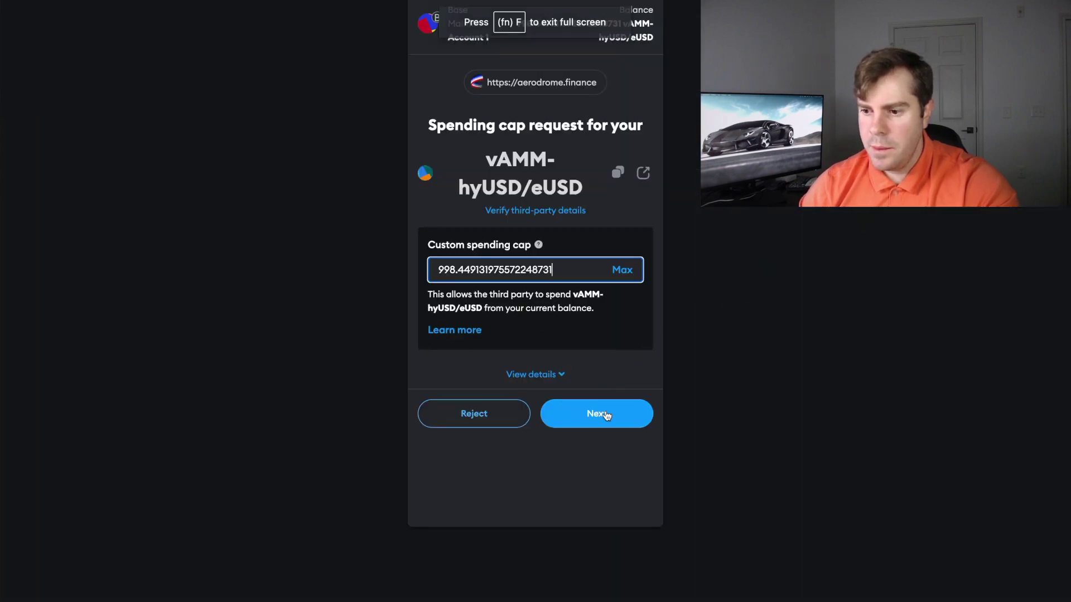
pyautogui.click(606, 415)
pyautogui.click(604, 487)
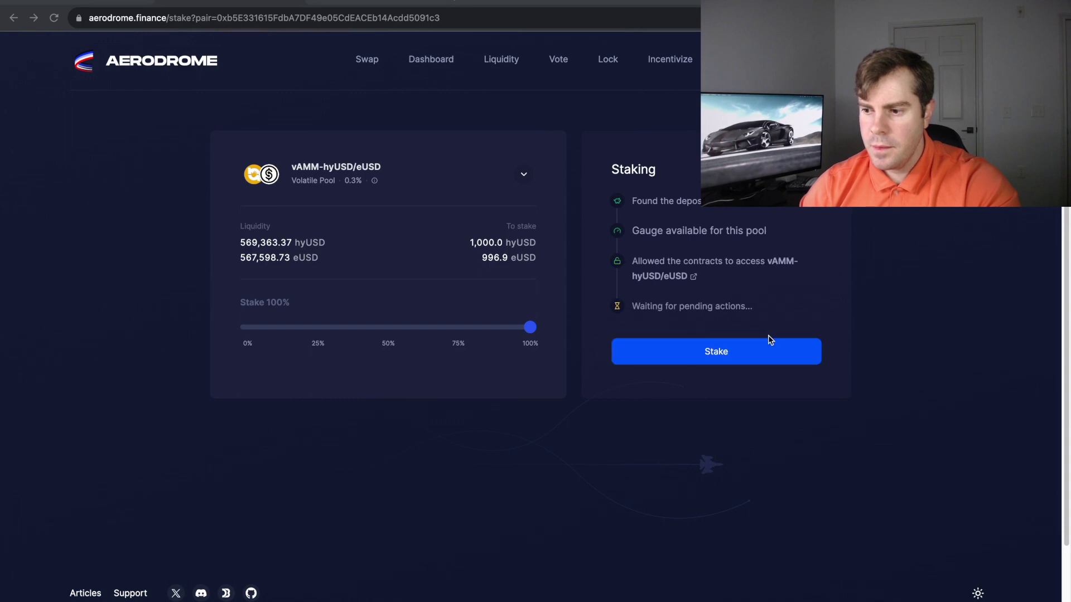
# Step: Stake the full 1,000.0 hyUSD / 996.9 eUSD position and confirm it in MetaMask
pyautogui.click(711, 356)
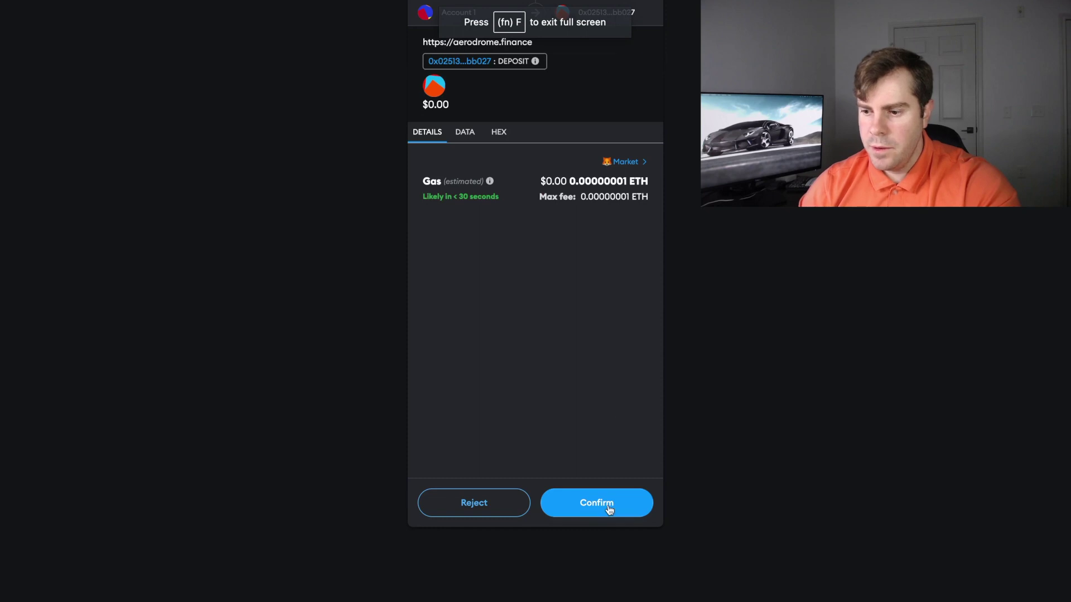
pyautogui.click(610, 508)
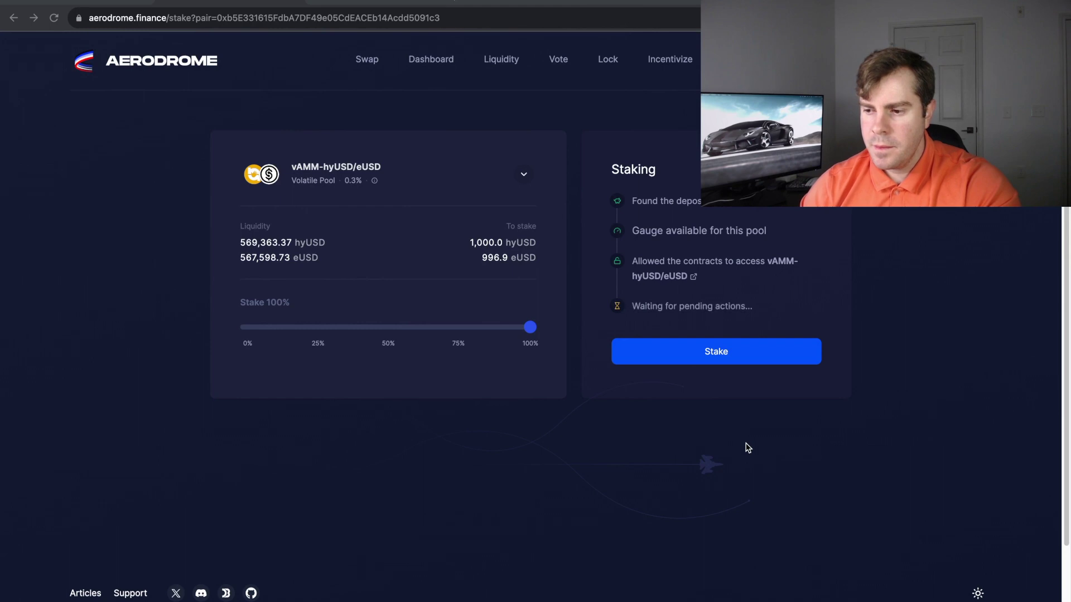
pyautogui.scroll(-1, 460, 412)
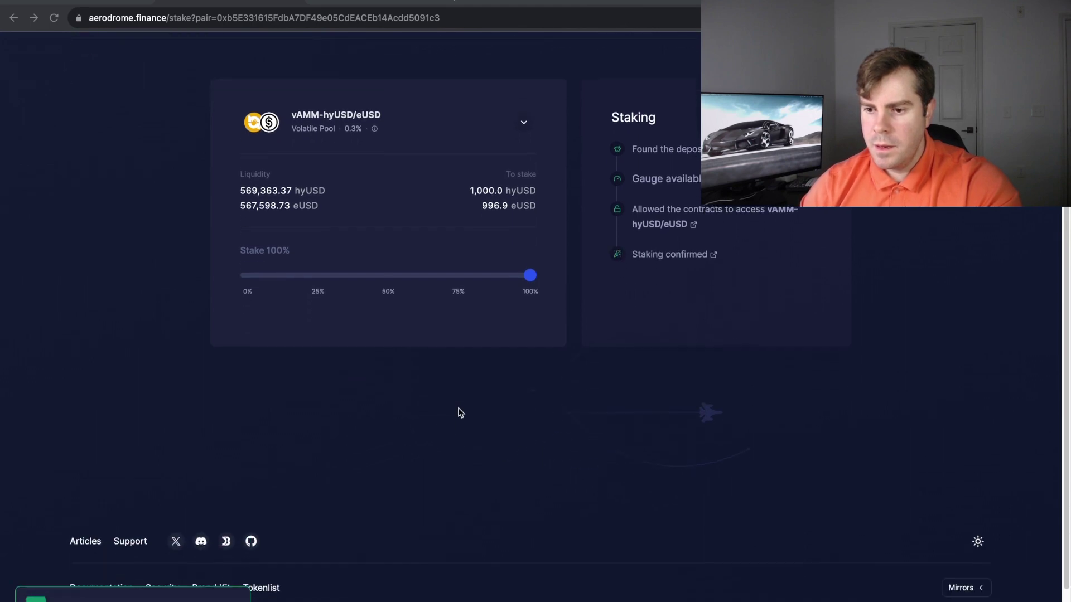
pyautogui.scroll(1, 459, 411)
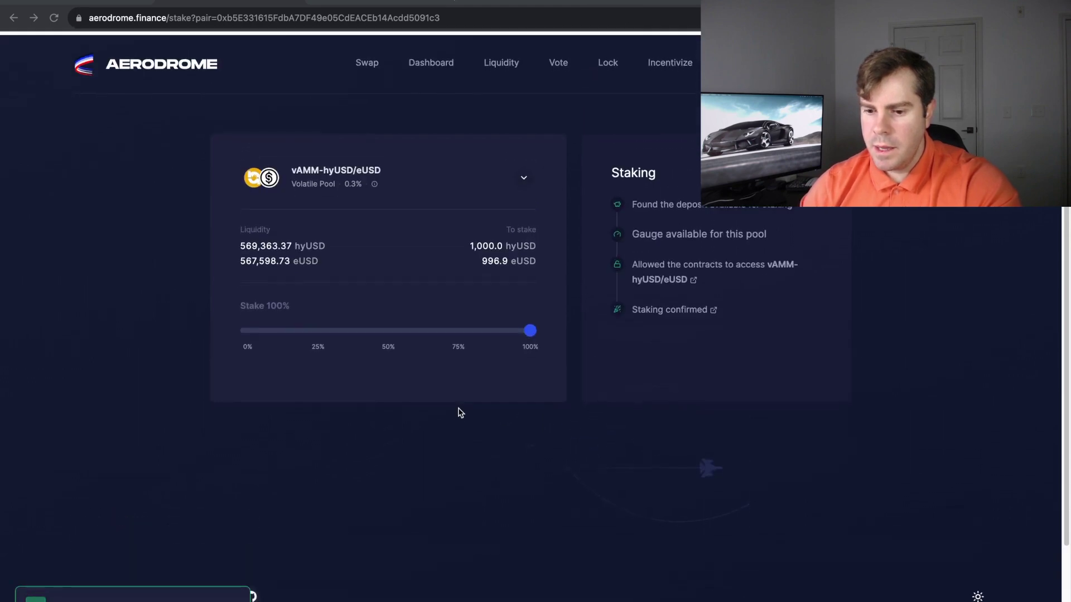
# Step: Return to the dashboard and scroll through Liquidity Rewards to review the vAMM-hyUSD/eUSD pool
pyautogui.click(436, 65)
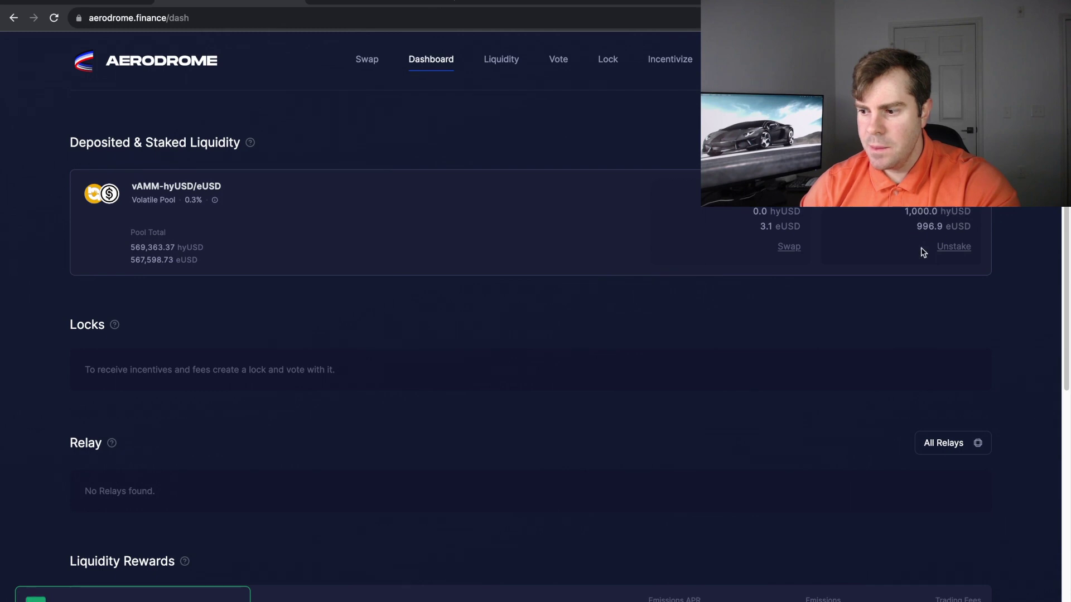
pyautogui.scroll(-3, 527, 427)
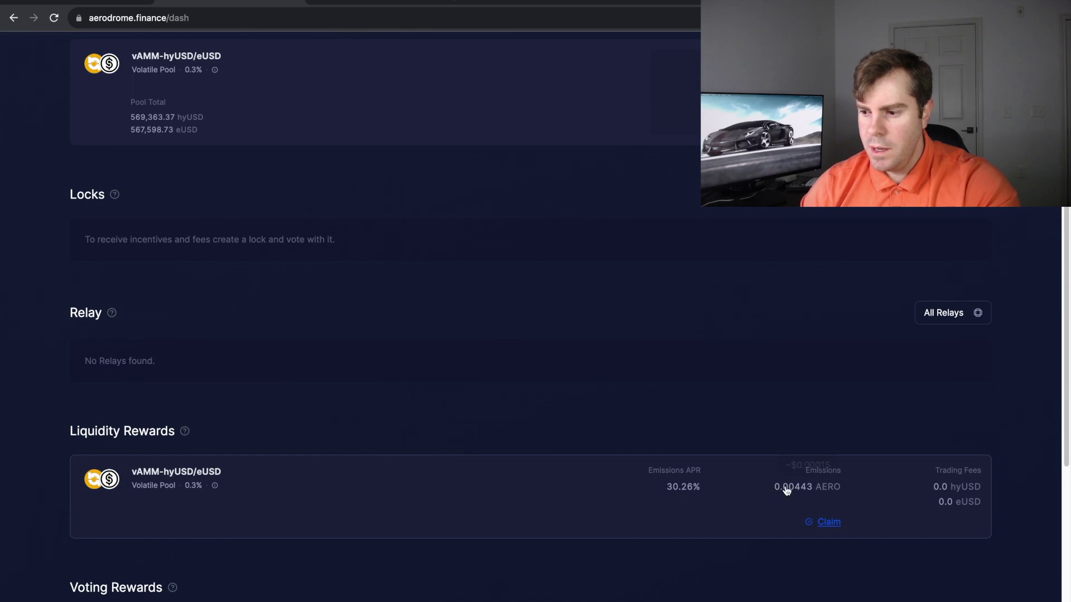
pyautogui.moveTo(802, 490)
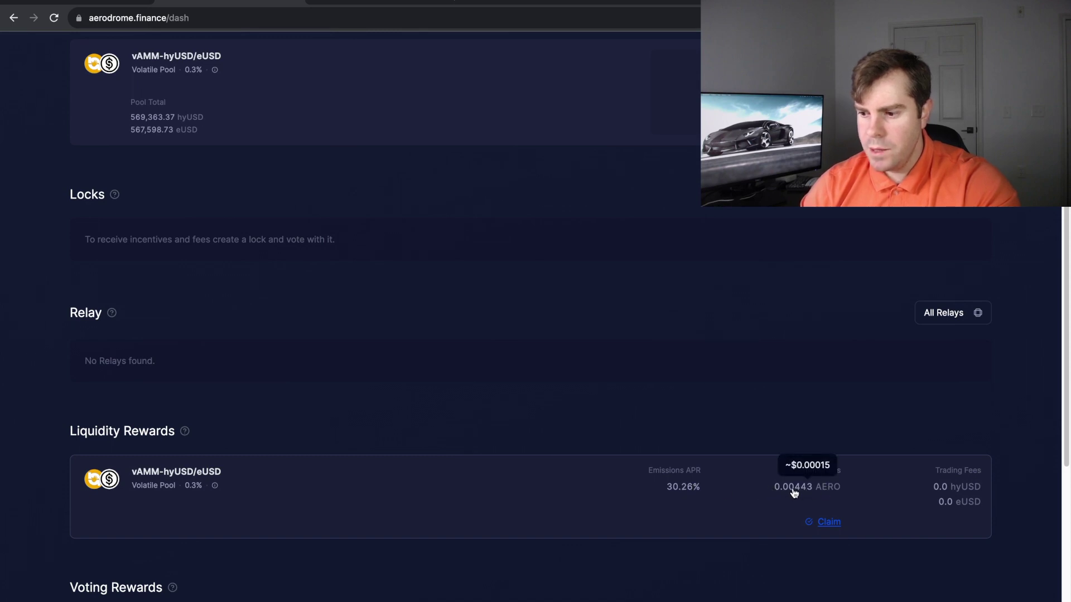
pyautogui.scroll(-3, 875, 497)
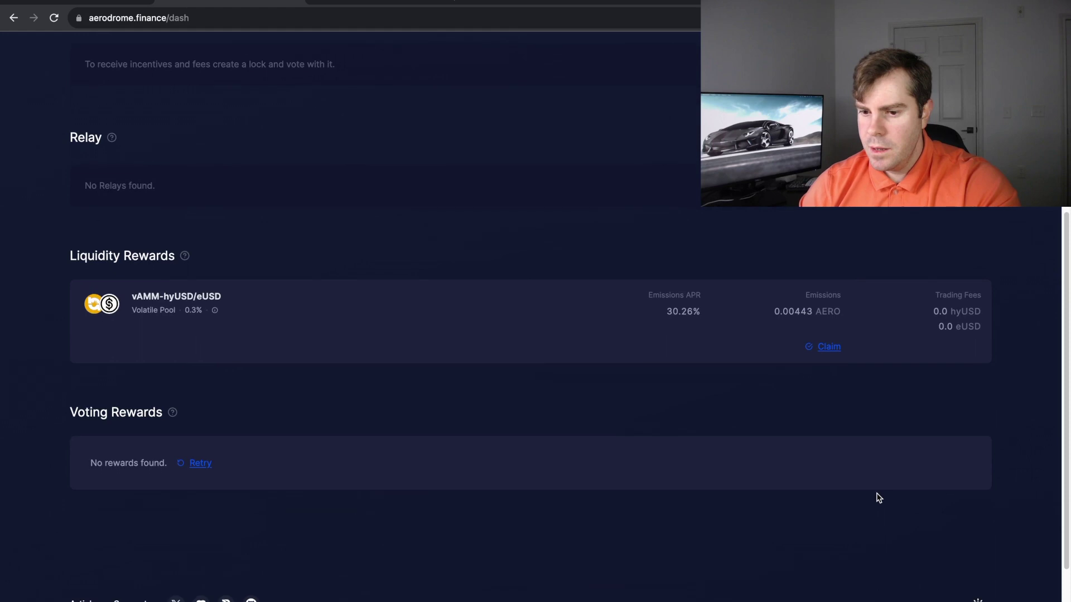
pyautogui.scroll(2, 876, 498)
pyautogui.scroll(4, 878, 498)
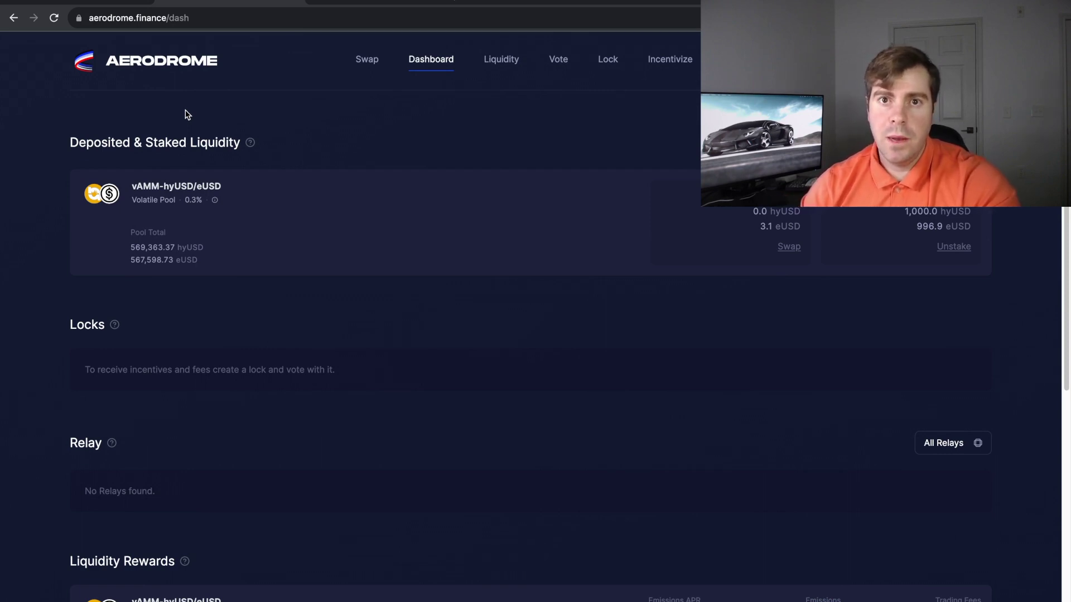
pyautogui.scroll(-4, 421, 303)
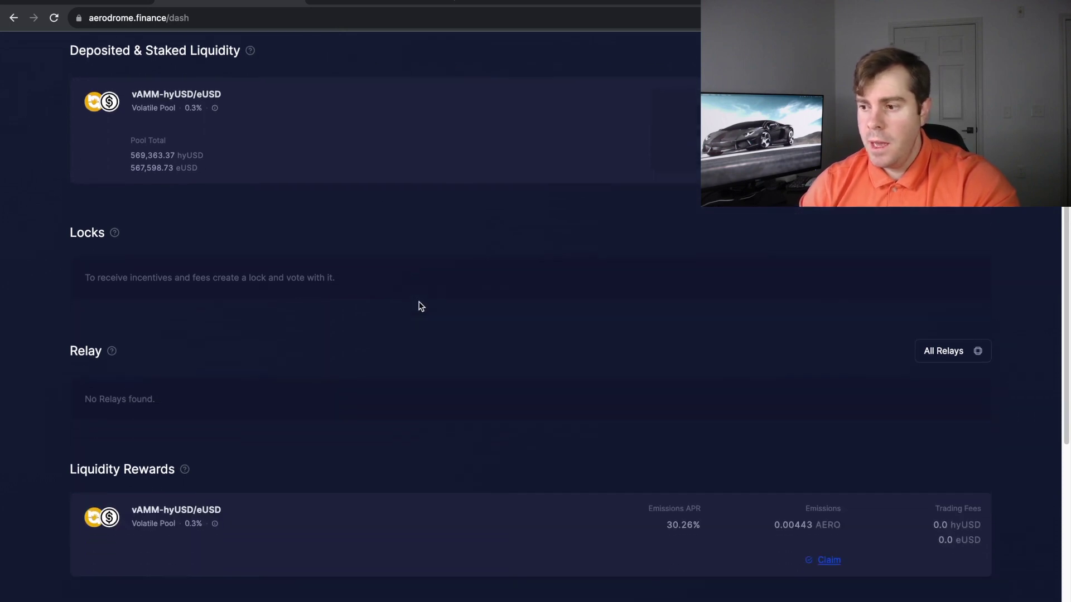
pyautogui.moveTo(803, 407)
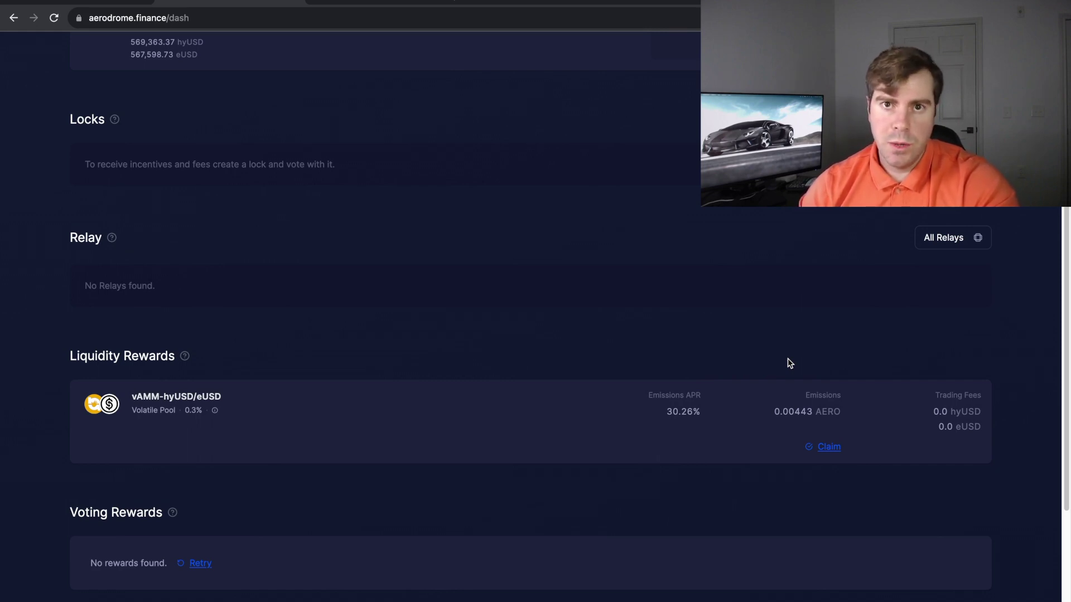
pyautogui.scroll(5, 559, 370)
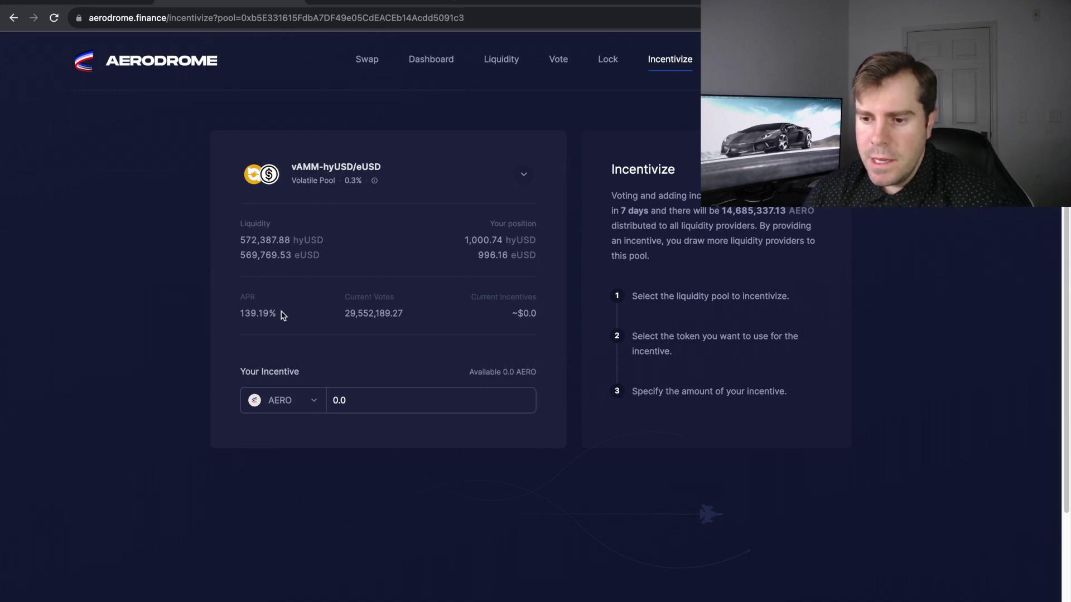
# Step: Highlight the pool's 139.19% APR, then go back to the Dashboard
pyautogui.moveTo(280, 316); pyautogui.dragTo(238, 316)
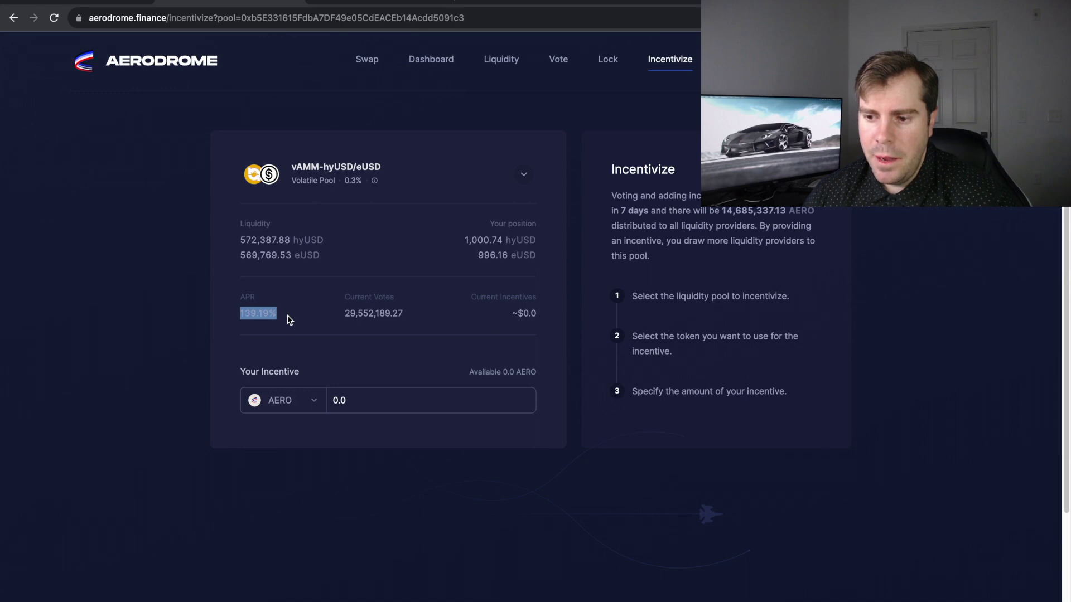
pyautogui.click(438, 64)
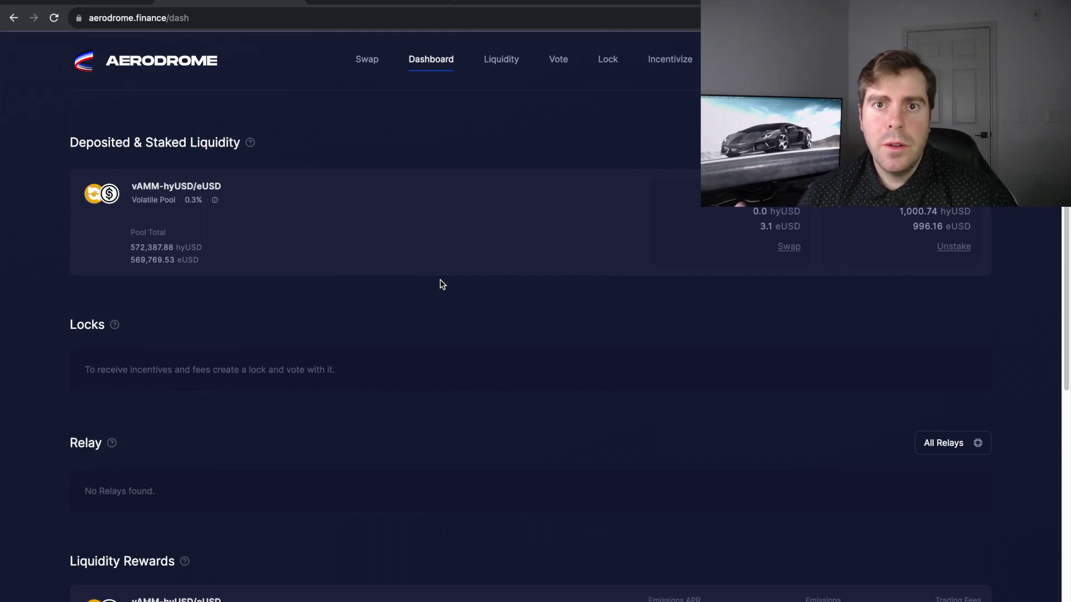
# Step: Scroll down to Liquidity Rewards and highlight the pool's 139.19% emissions APR
pyautogui.scroll(-3, 442, 284)
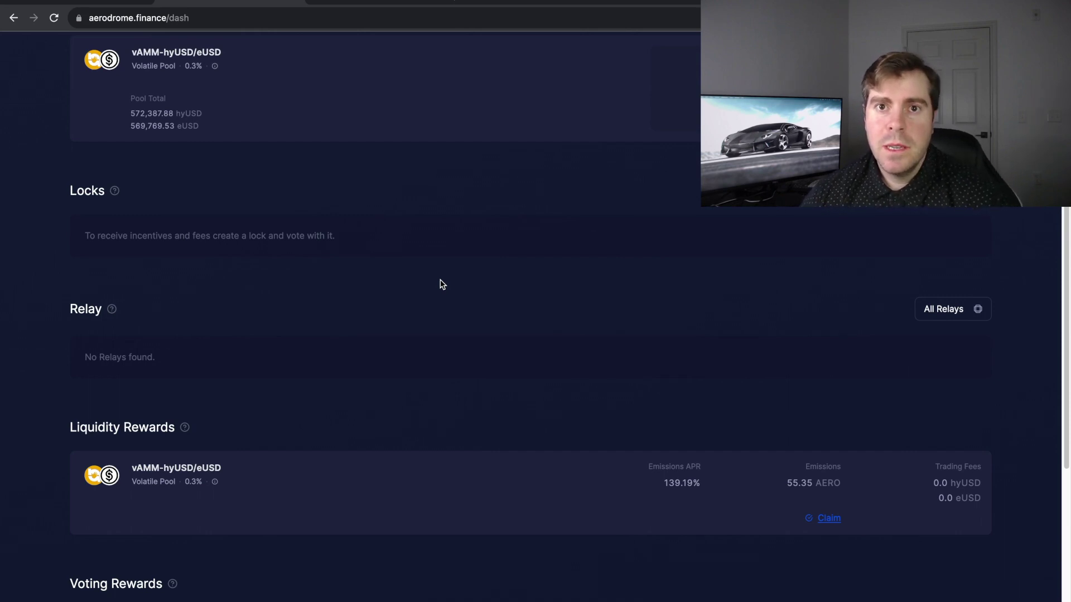
pyautogui.scroll(-1, 616, 346)
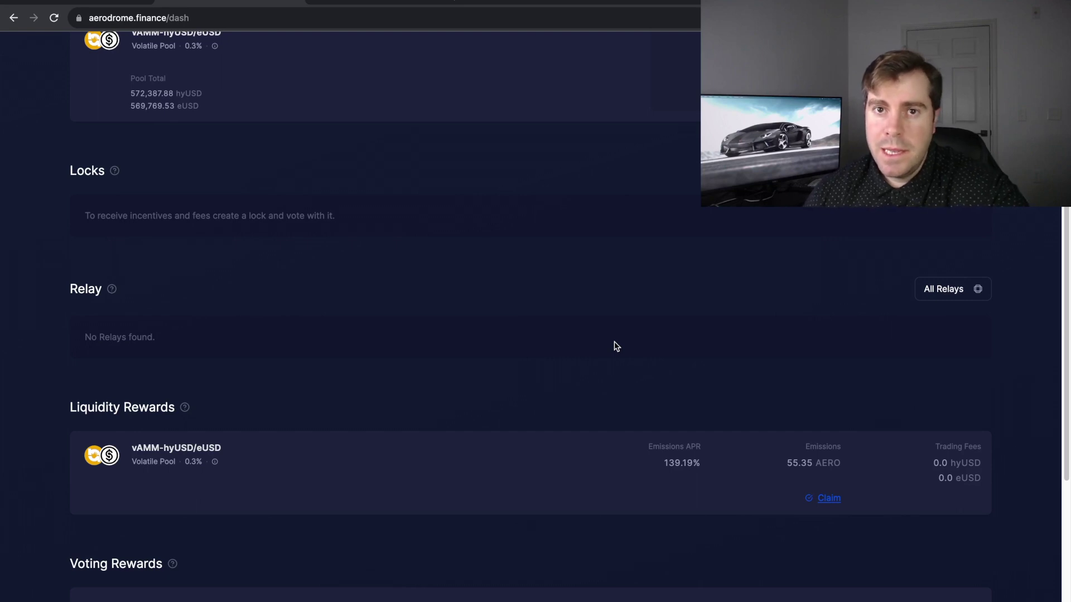
pyautogui.moveTo(826, 469)
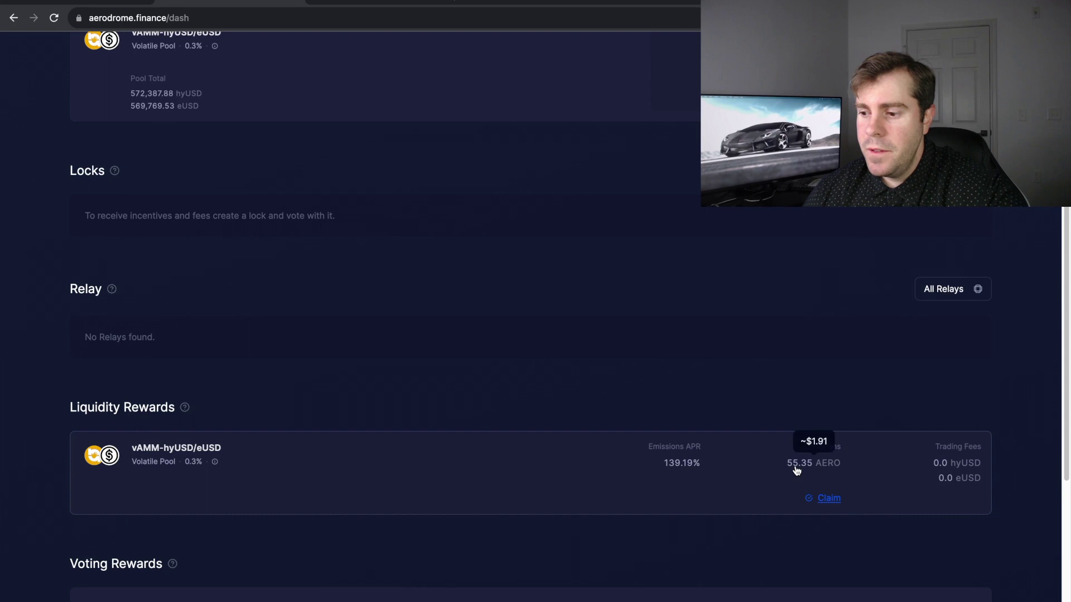
pyautogui.moveTo(707, 465); pyautogui.dragTo(657, 466)
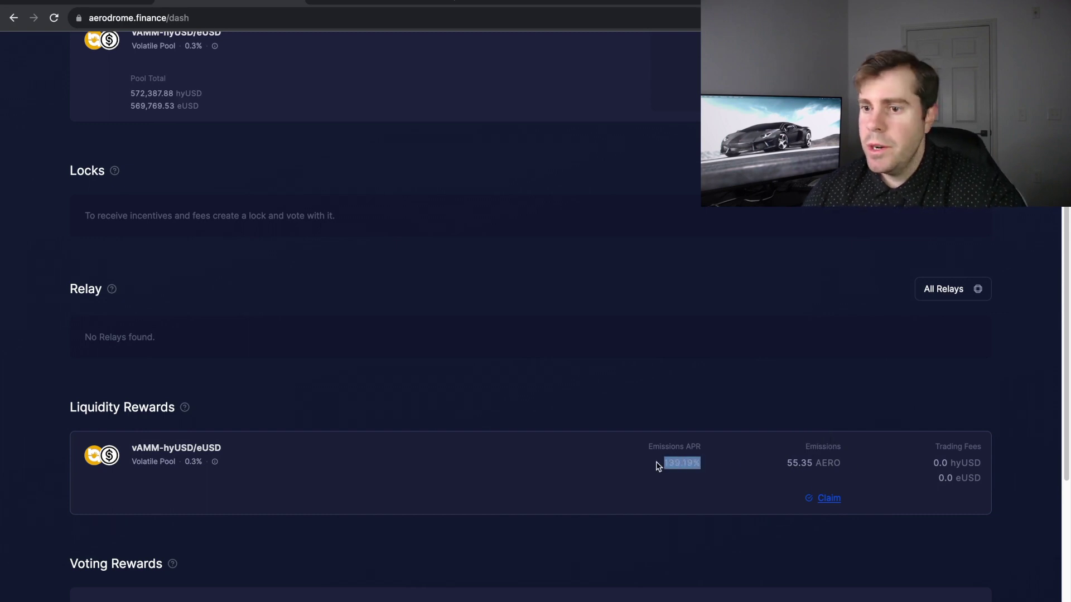
pyautogui.click(614, 459)
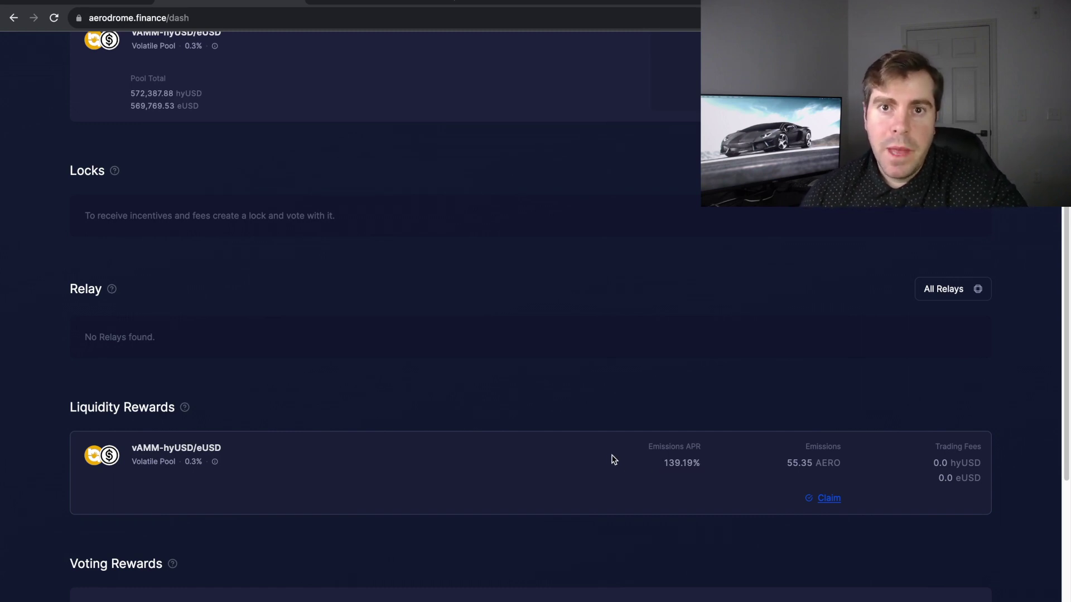
# Step: Claim the 55.35 AERO emissions, approve in MetaMask, and note the 0.0101 AERO left
pyautogui.click(829, 502)
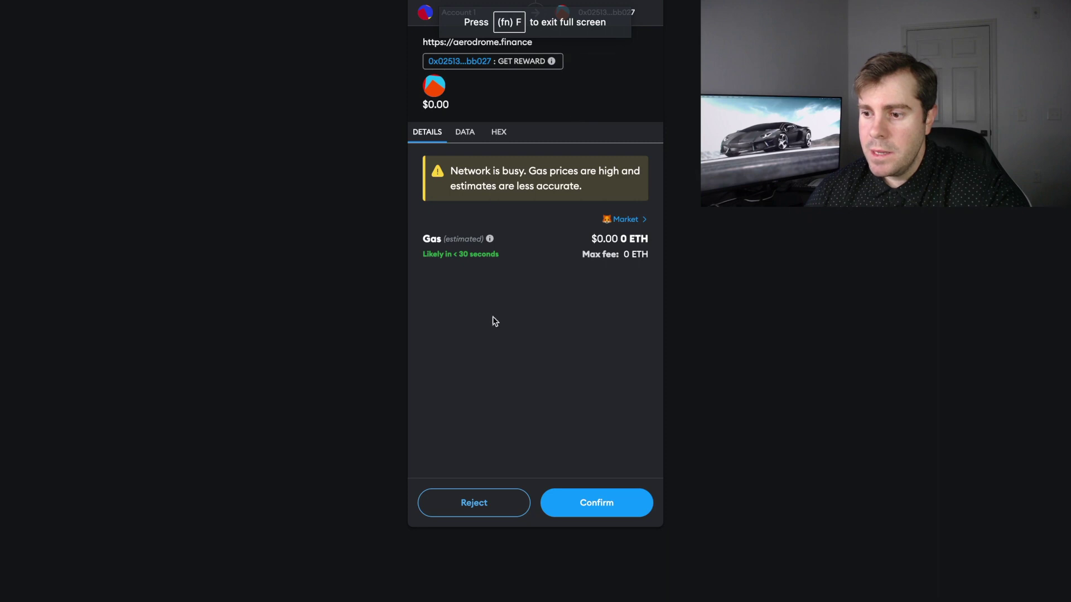
pyautogui.click(591, 509)
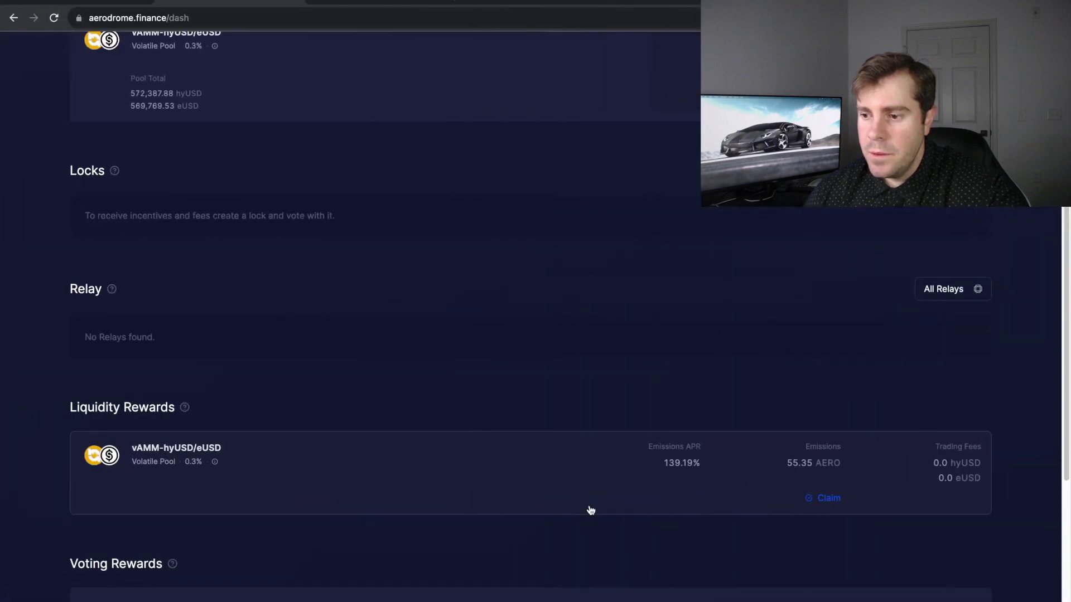
pyautogui.scroll(1, 599, 288)
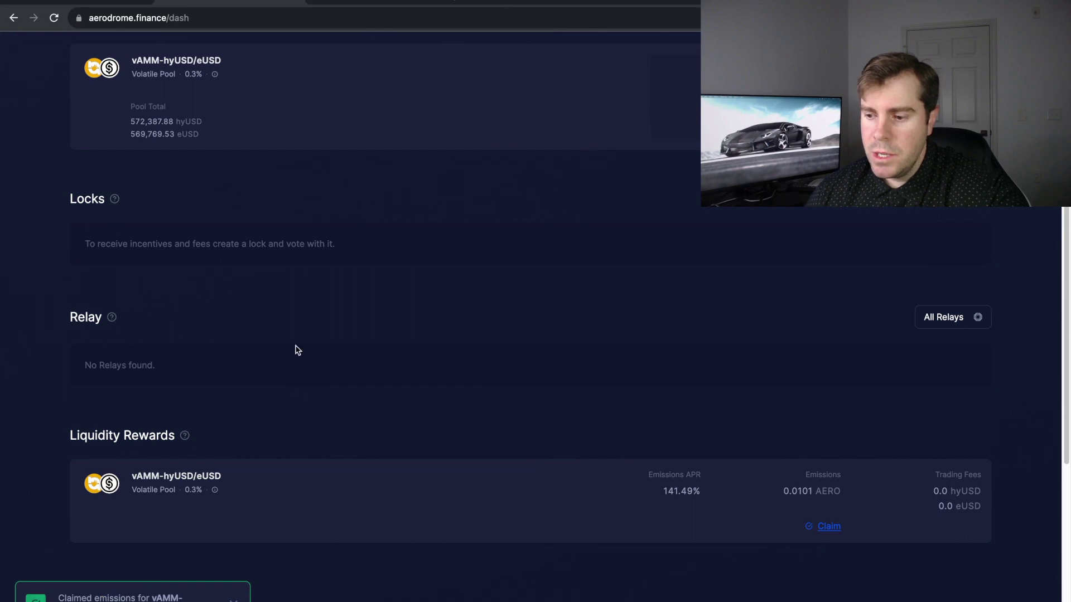
pyautogui.scroll(1, 297, 350)
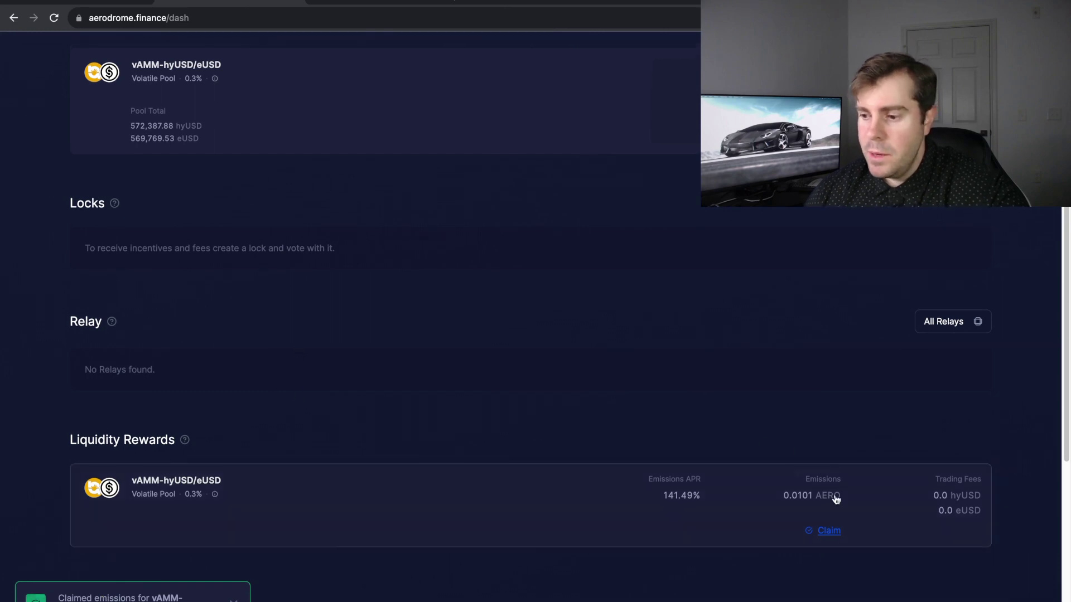
pyautogui.moveTo(841, 497); pyautogui.dragTo(782, 500)
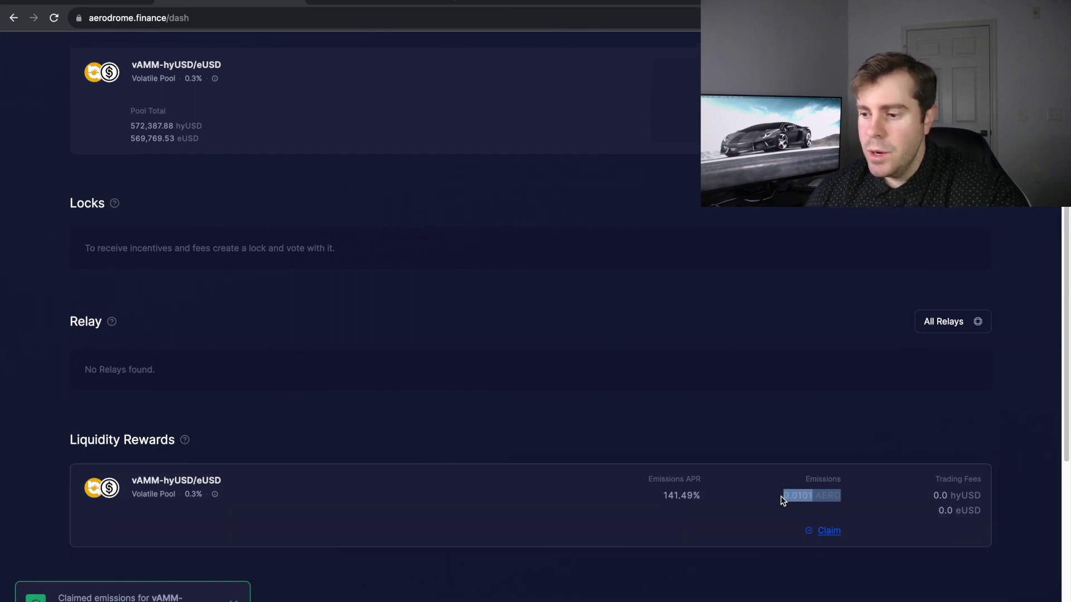
pyautogui.scroll(3, 729, 430)
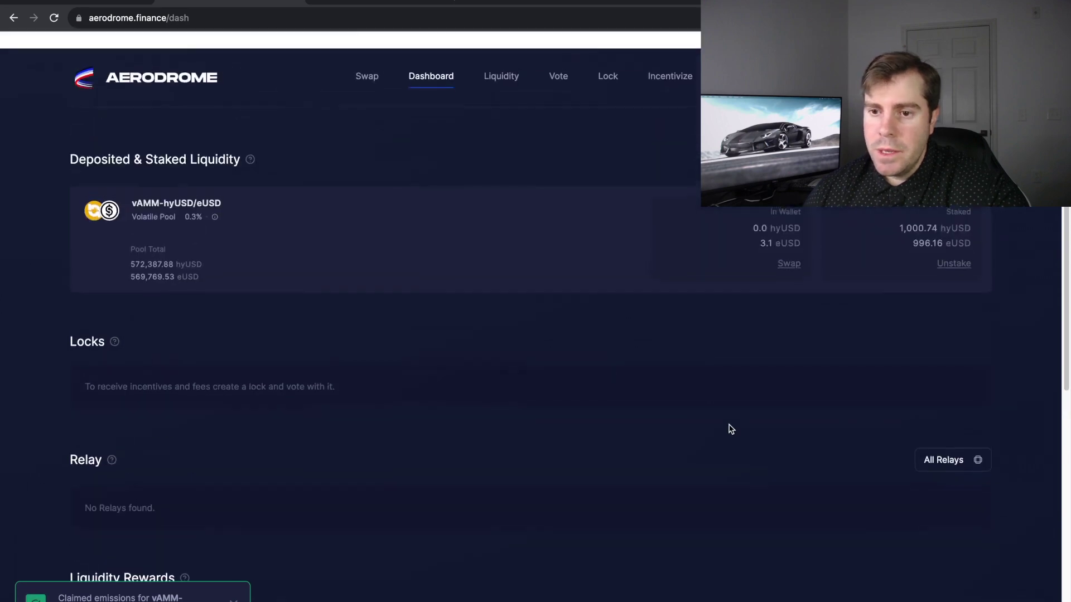
# Step: Import the AERO token into MetaMask using its pasted contract address
pyautogui.click(130, 2)
pyautogui.press('super+v')
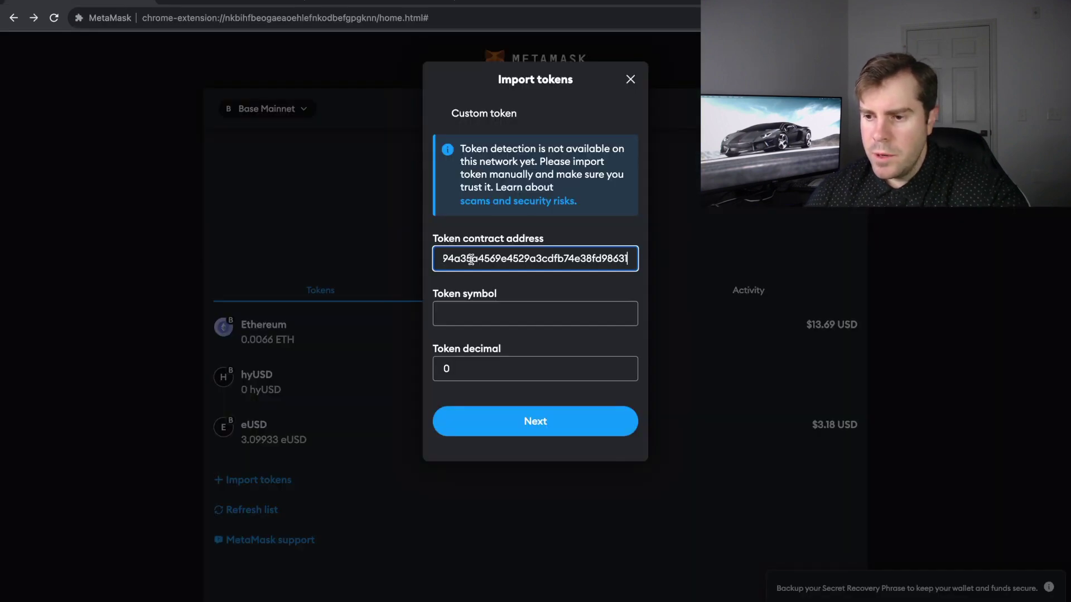
pyautogui.click(537, 424)
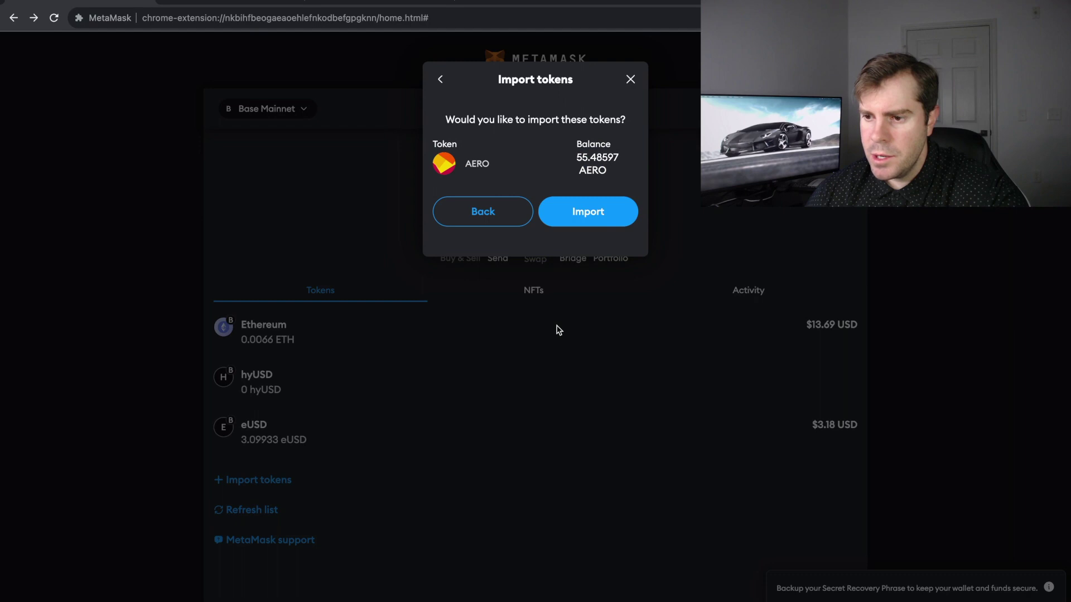
pyautogui.click(590, 221)
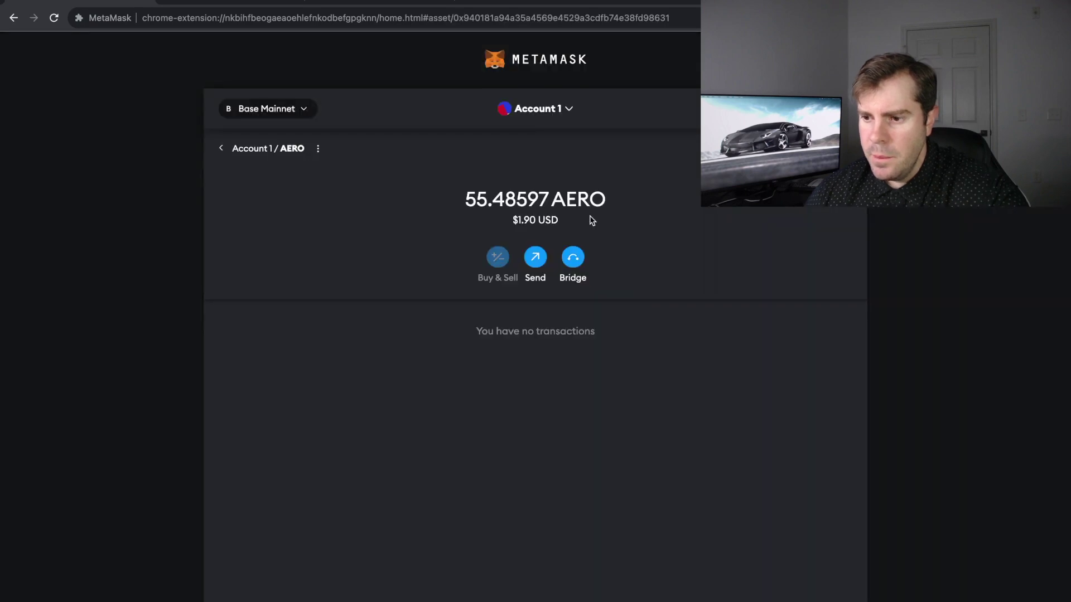
pyautogui.click(221, 148)
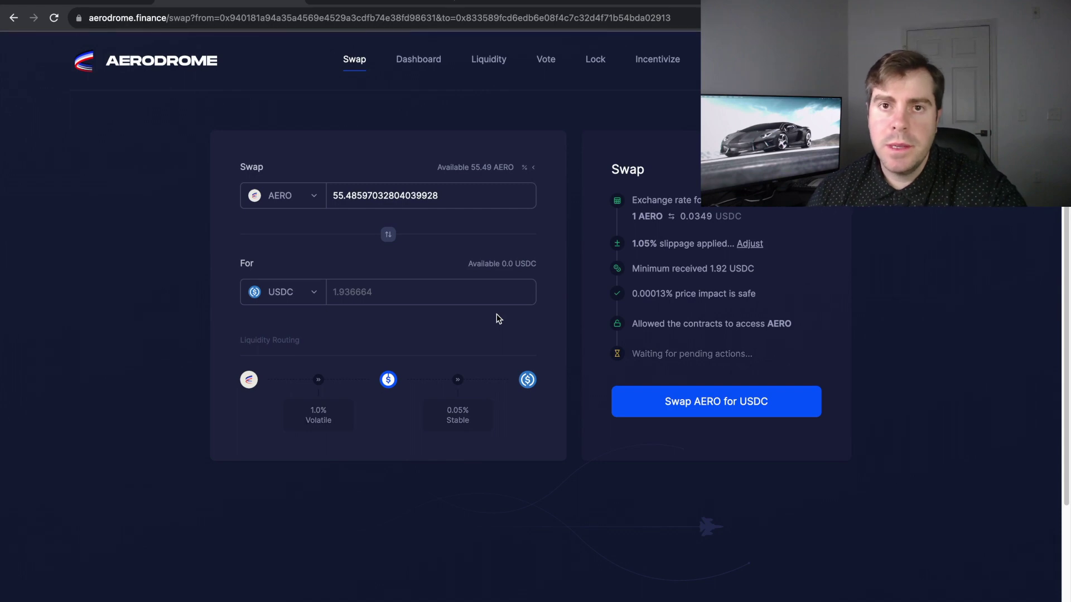
# Step: Swap all 55.49 AERO for about 1.94 USDC, approve in MetaMask, and check the USDC balance
pyautogui.click(708, 413)
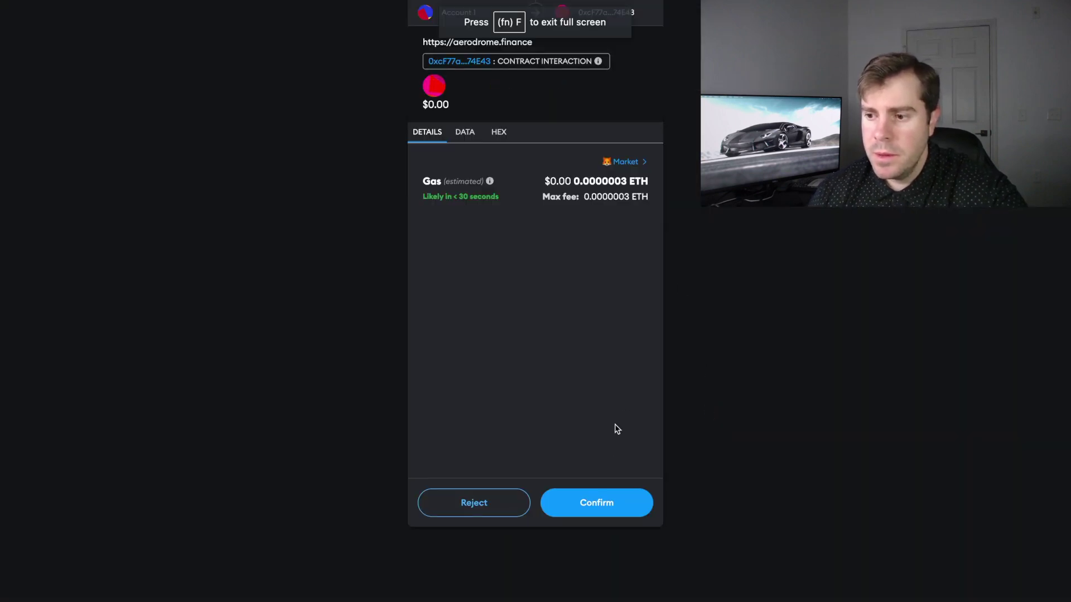
pyautogui.click(602, 505)
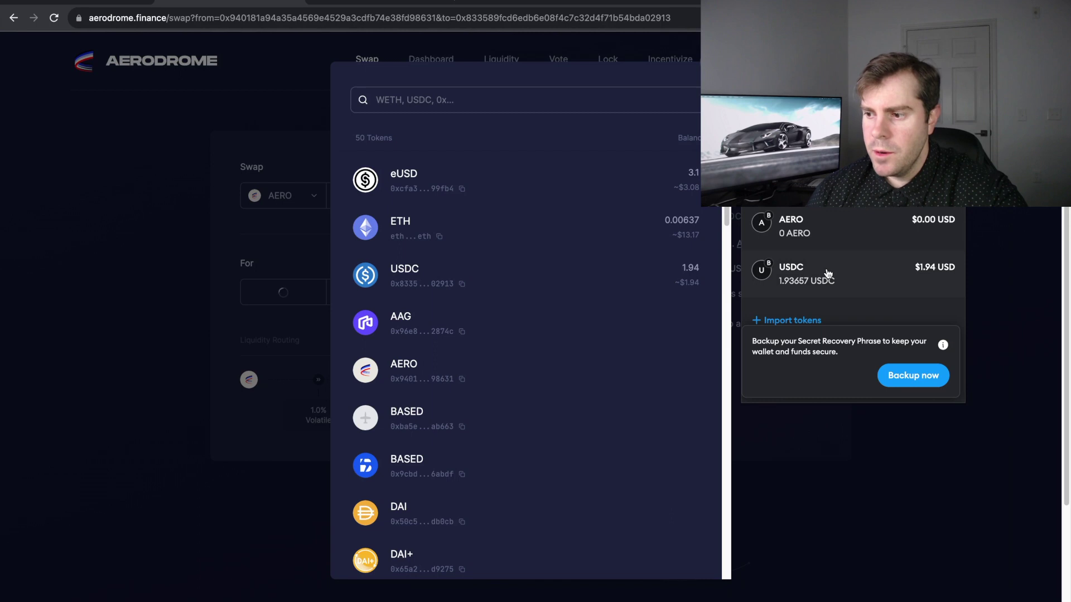
pyautogui.click(833, 272)
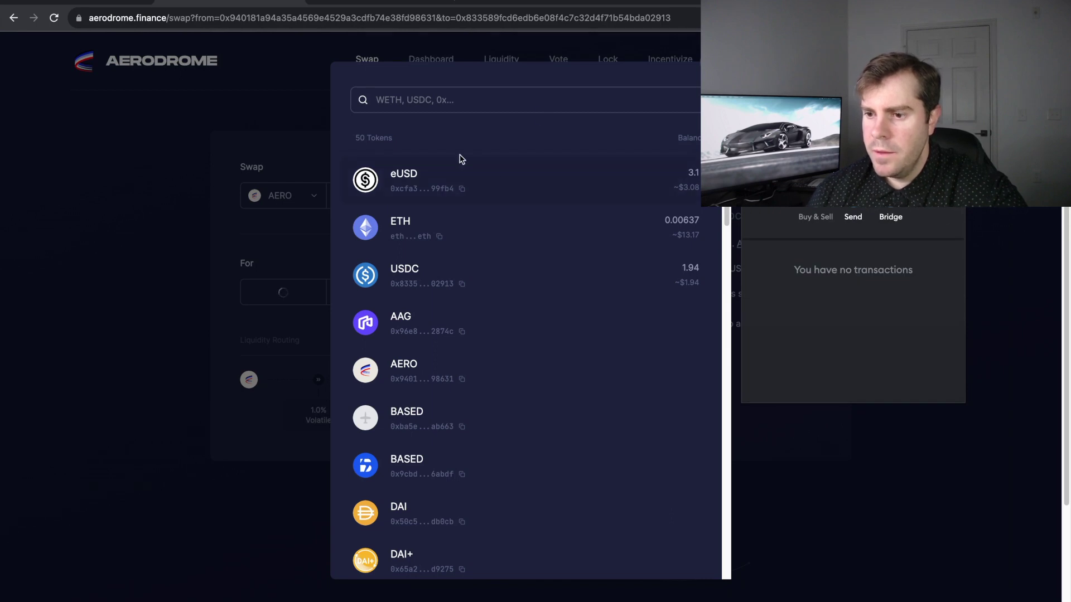
pyautogui.press('Escape')
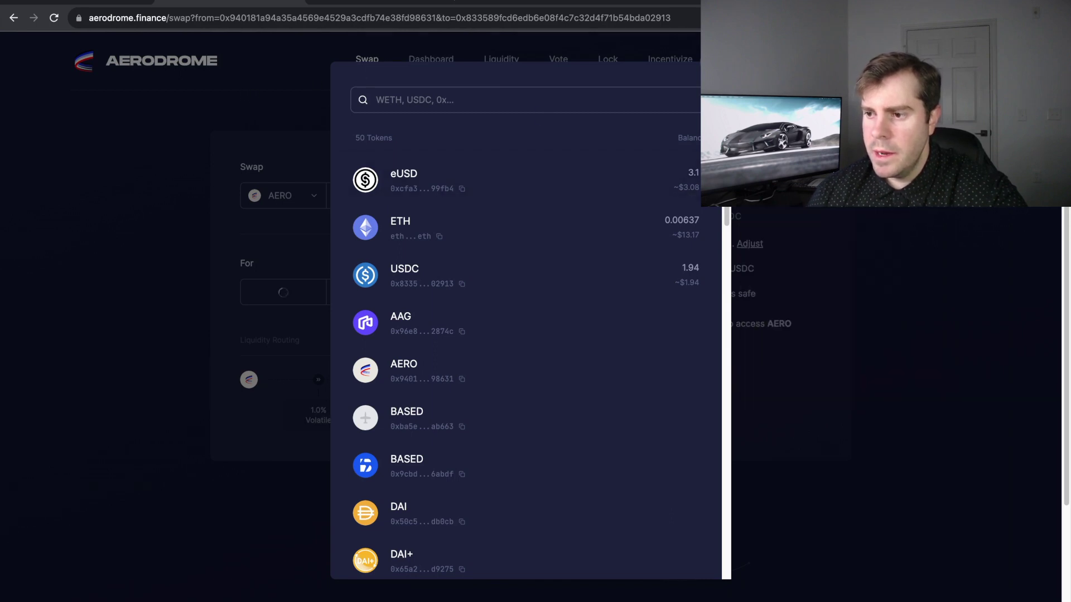
pyautogui.press('Escape')
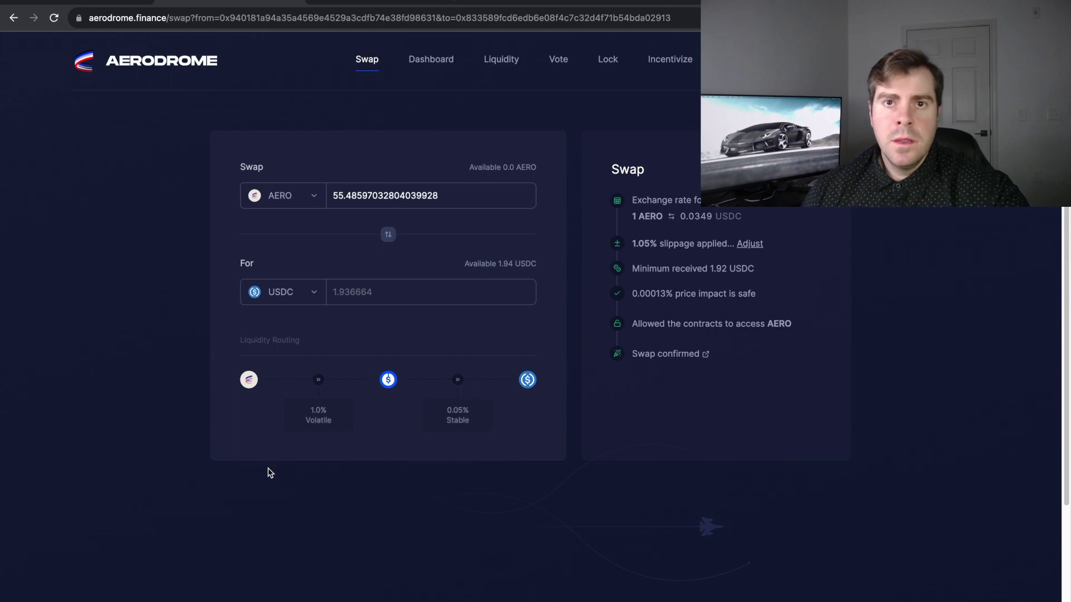